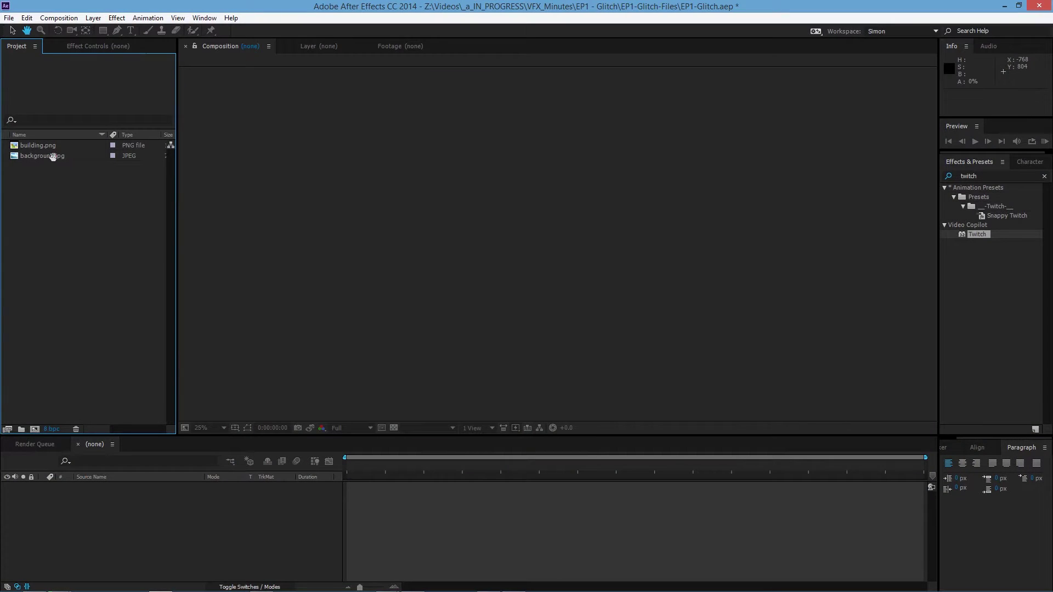
# - Create a new composition named background from the background.jpg city photo
pyautogui.click(50, 145)
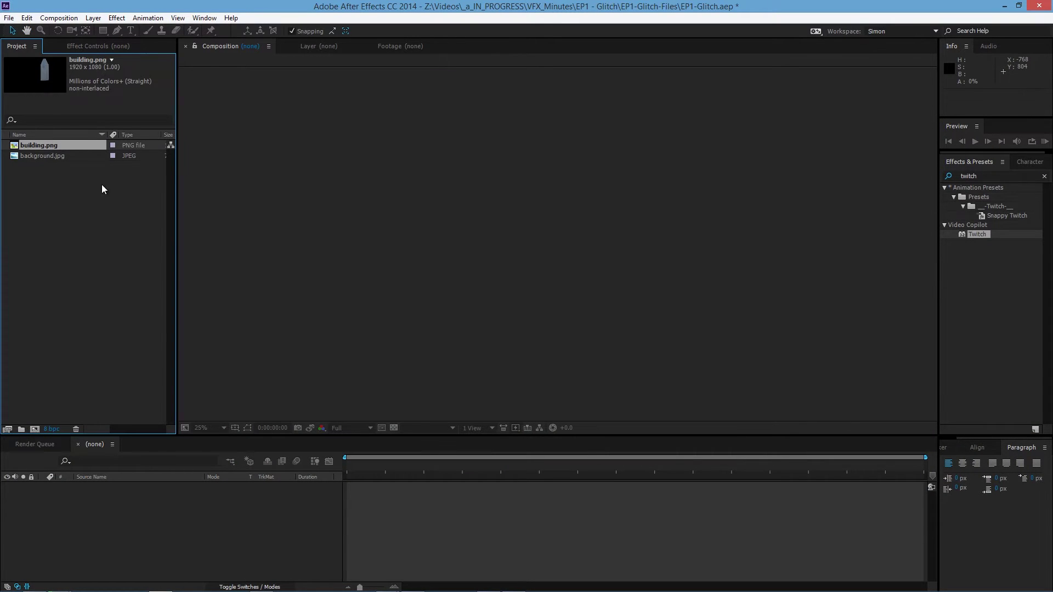
pyautogui.click(111, 236)
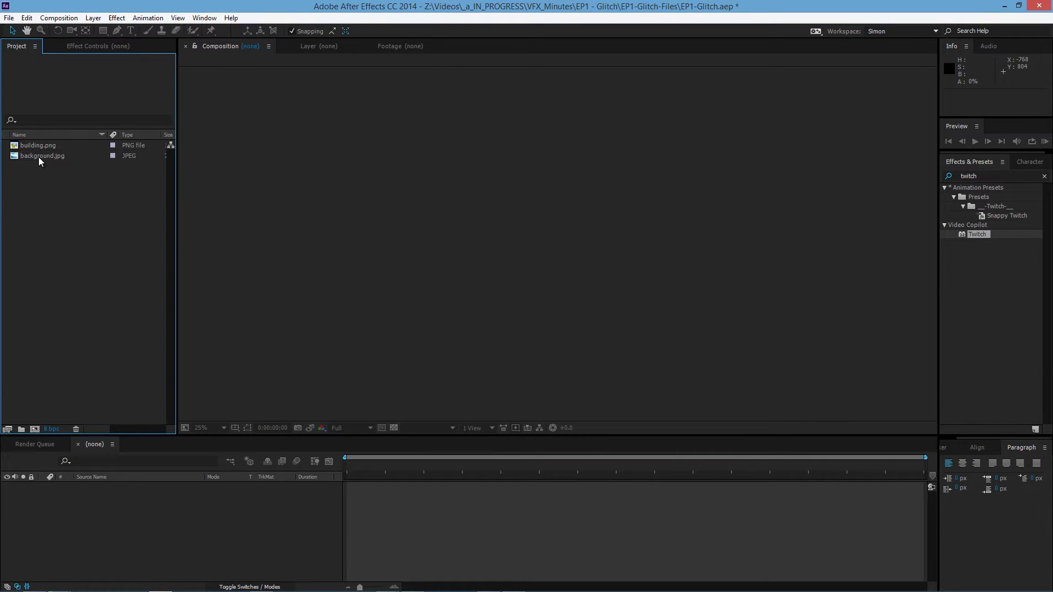
pyautogui.moveTo(39, 160); pyautogui.dragTo(85, 193)
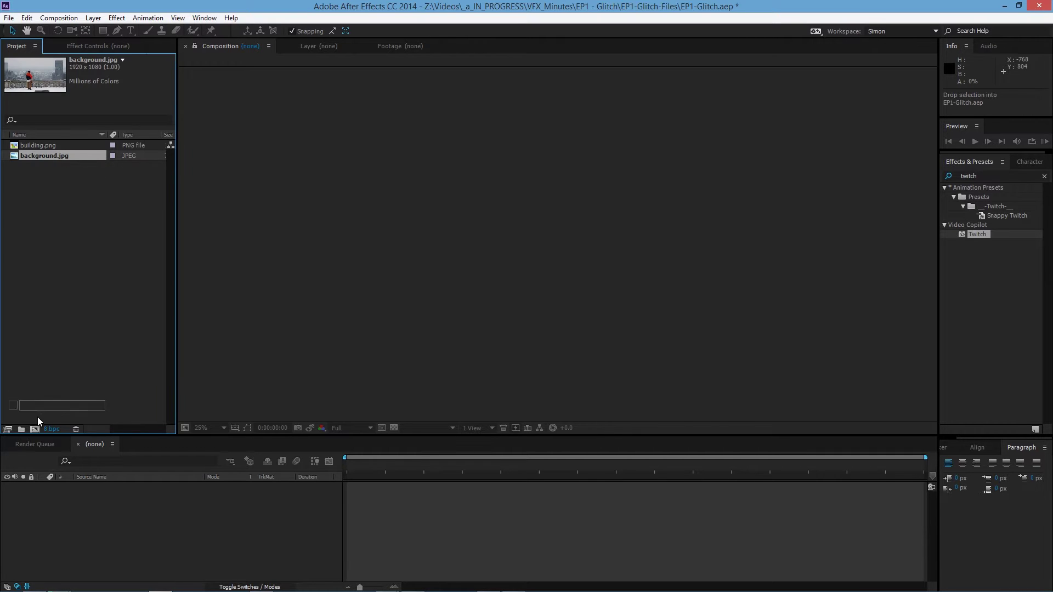
pyautogui.moveTo(38, 434); pyautogui.dragTo(36, 430)
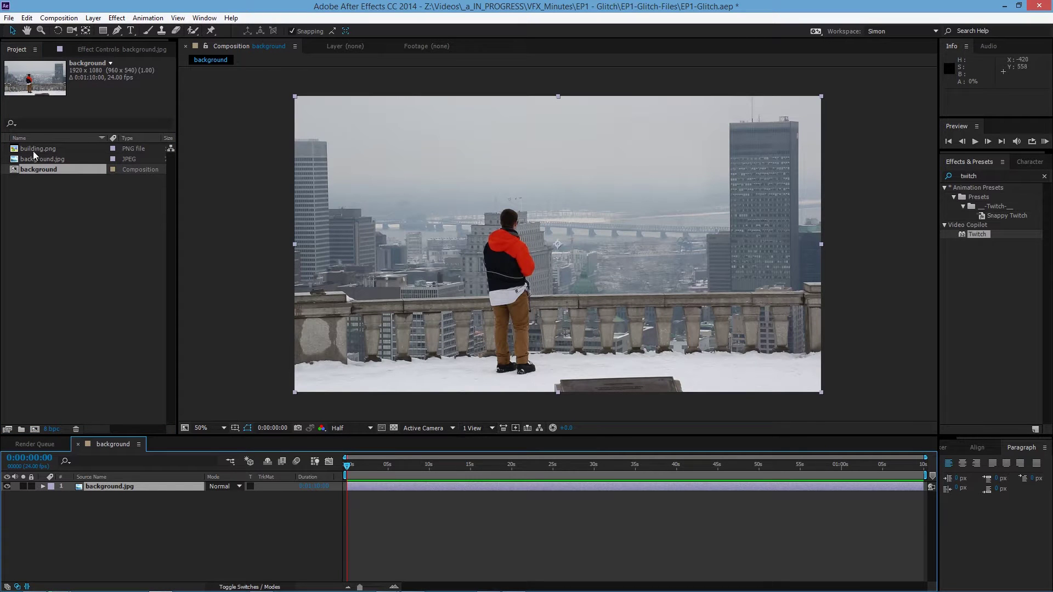
# - Add building.png as a layer above the photo and return to the first frame
pyautogui.moveTo(46, 152); pyautogui.dragTo(162, 487)
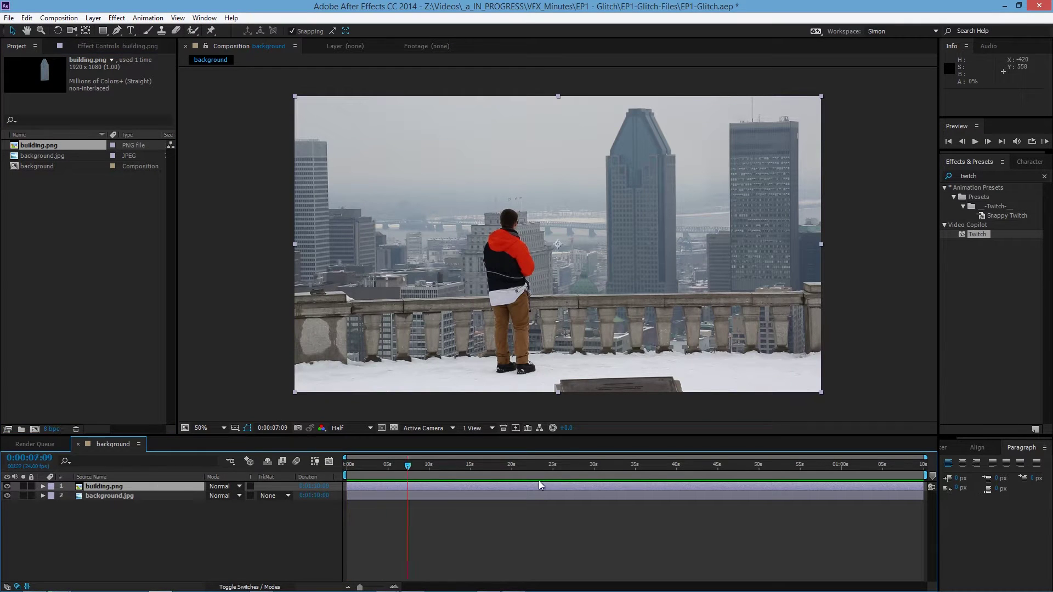
pyautogui.click(482, 507)
pyautogui.press('Home')
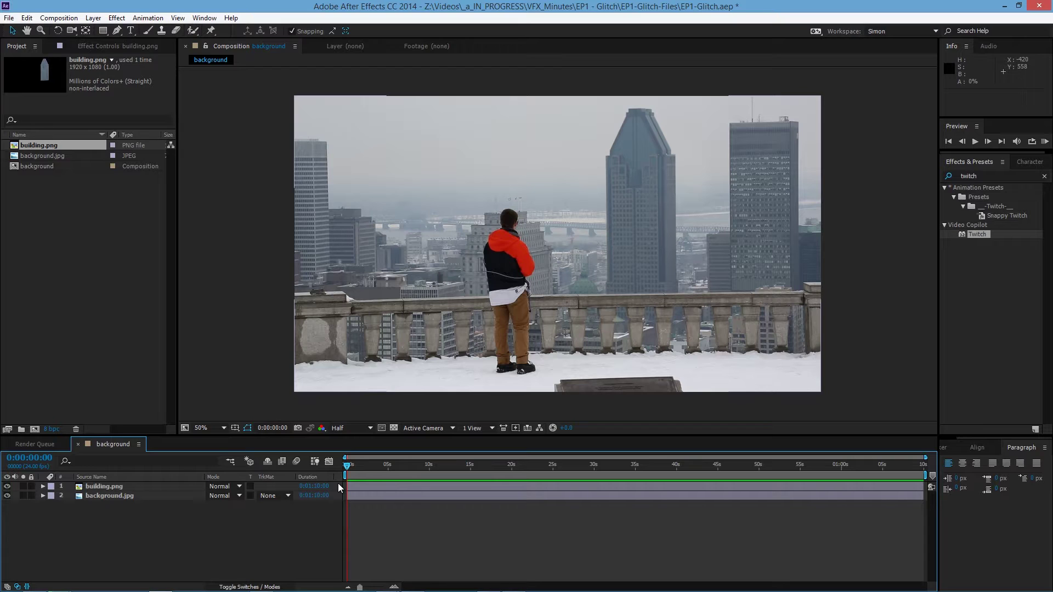
pyautogui.click(147, 490)
# - Add a new white 1920 x 1080 solid layer named Fractal
pyautogui.click(250, 517)
pyautogui.rightClick(278, 529)
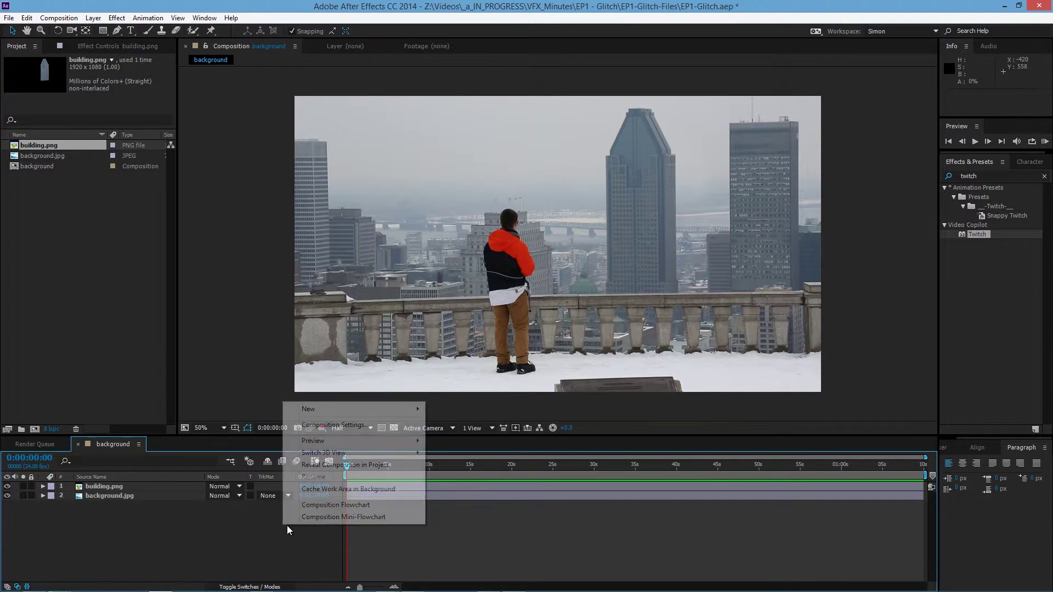
pyautogui.moveTo(373, 411)
pyautogui.click(216, 437)
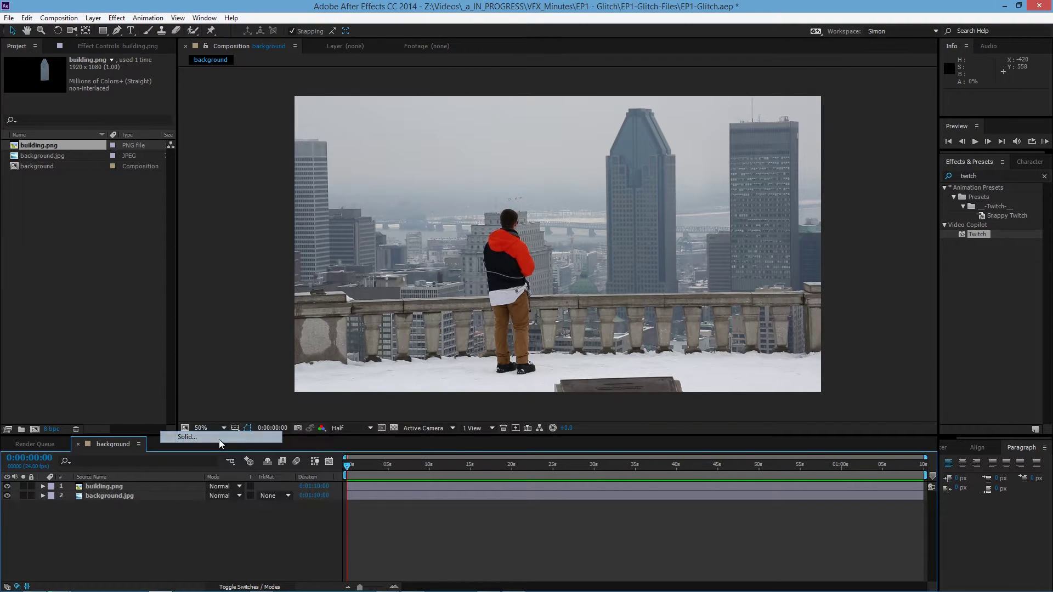
pyautogui.moveTo(452, 159); pyautogui.dragTo(555, 261)
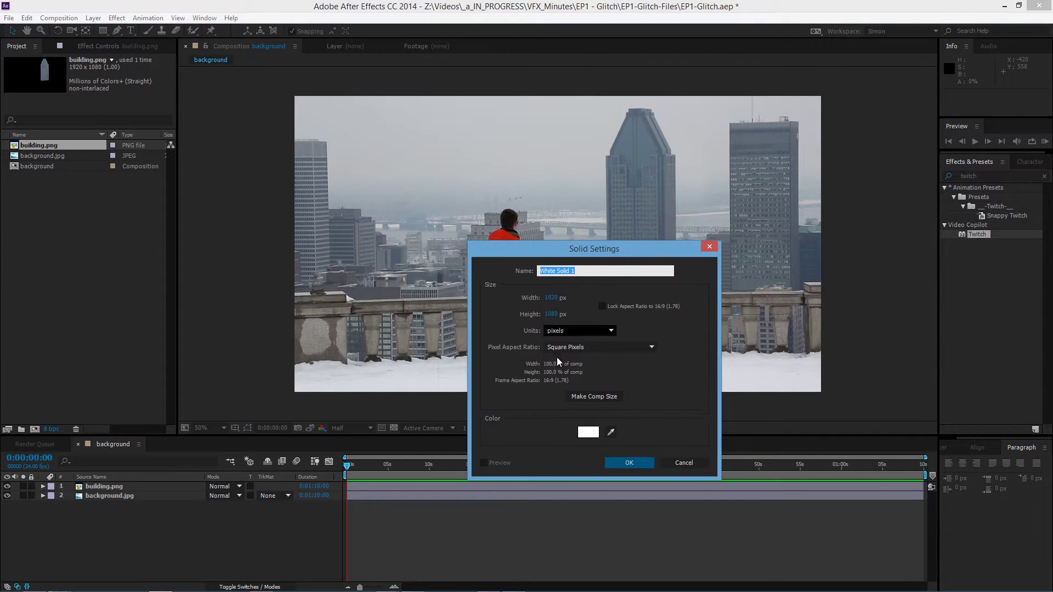
pyautogui.write('Fractal')
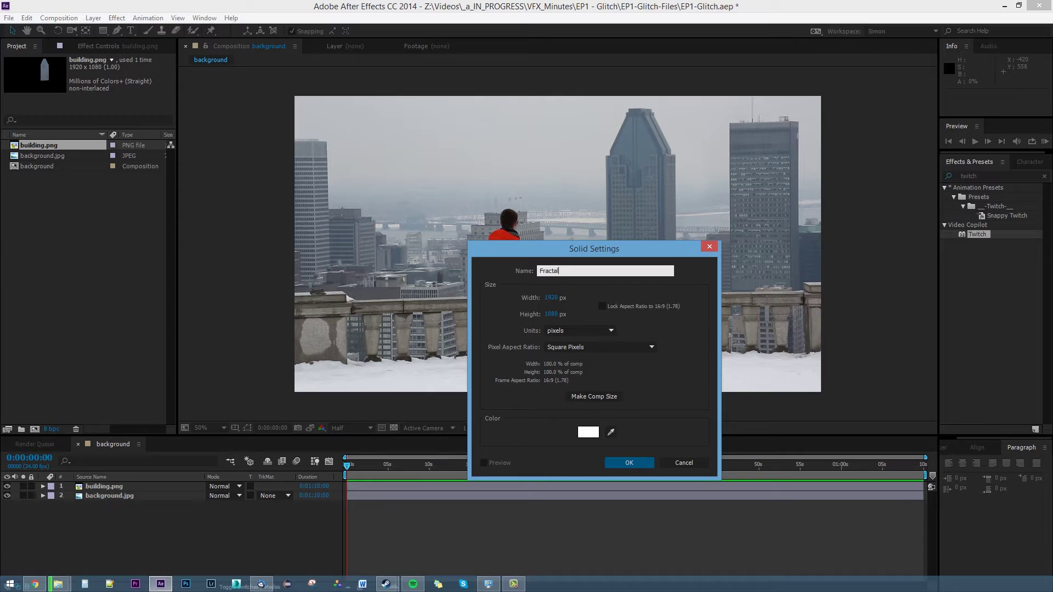
pyautogui.click(629, 464)
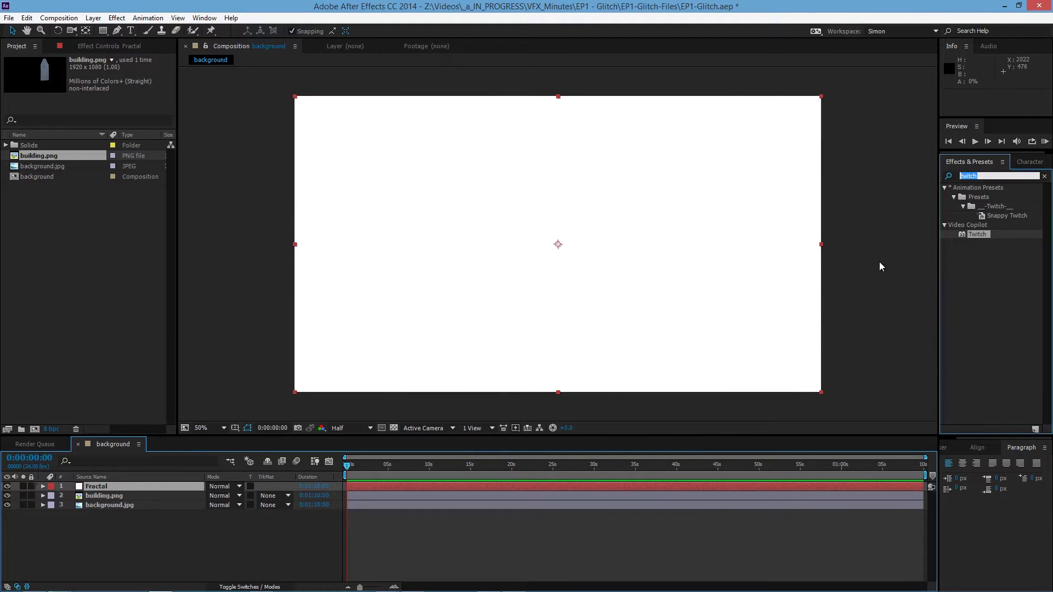
# - Search Effects & Presets for 'fractal n' to find Fractal Noise
pyautogui.press('BackSpace')
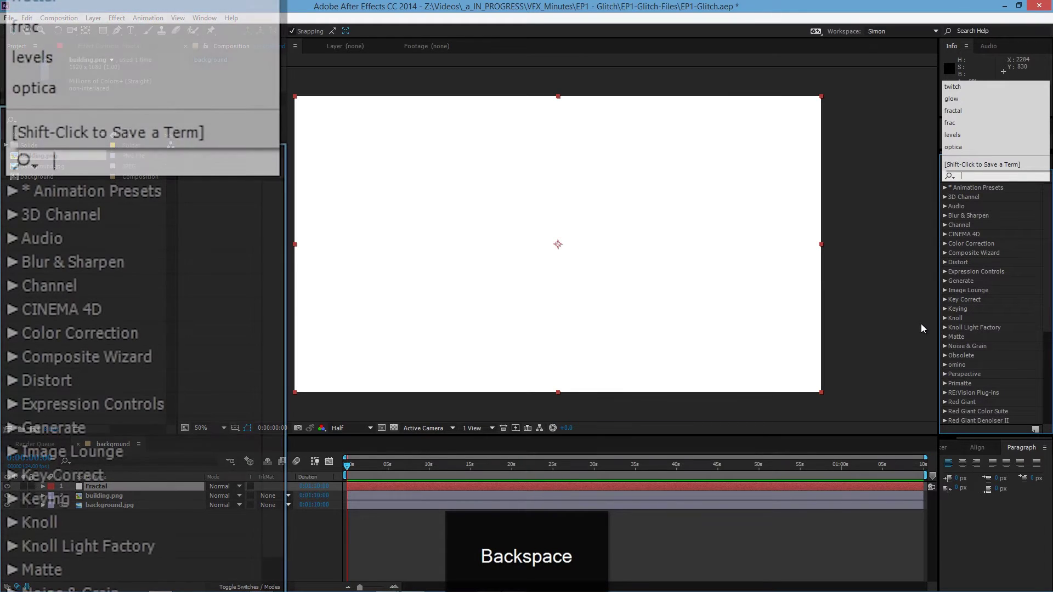
pyautogui.write('frac')
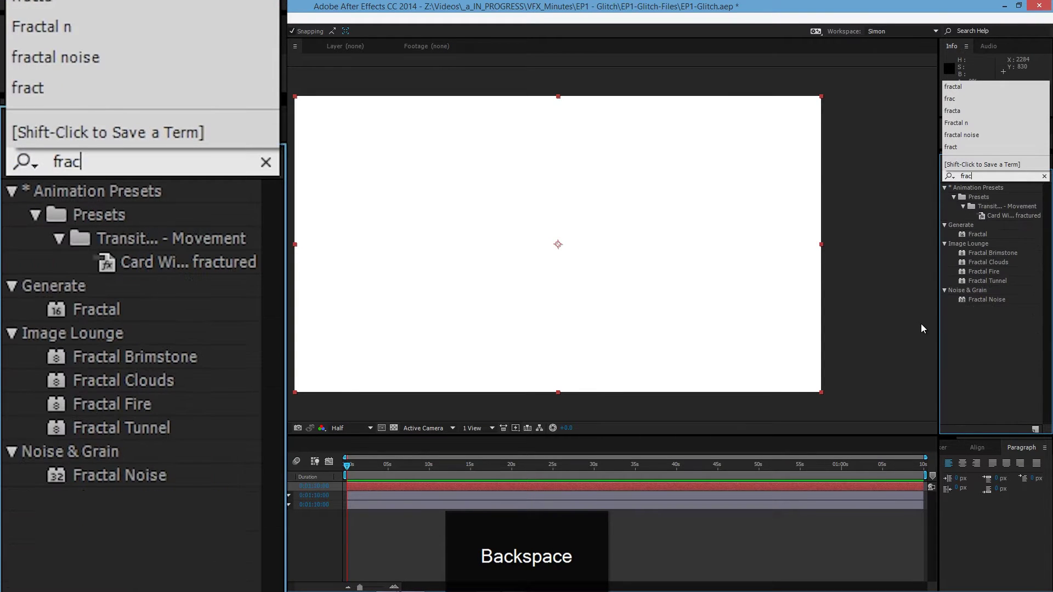
pyautogui.write('tal n')
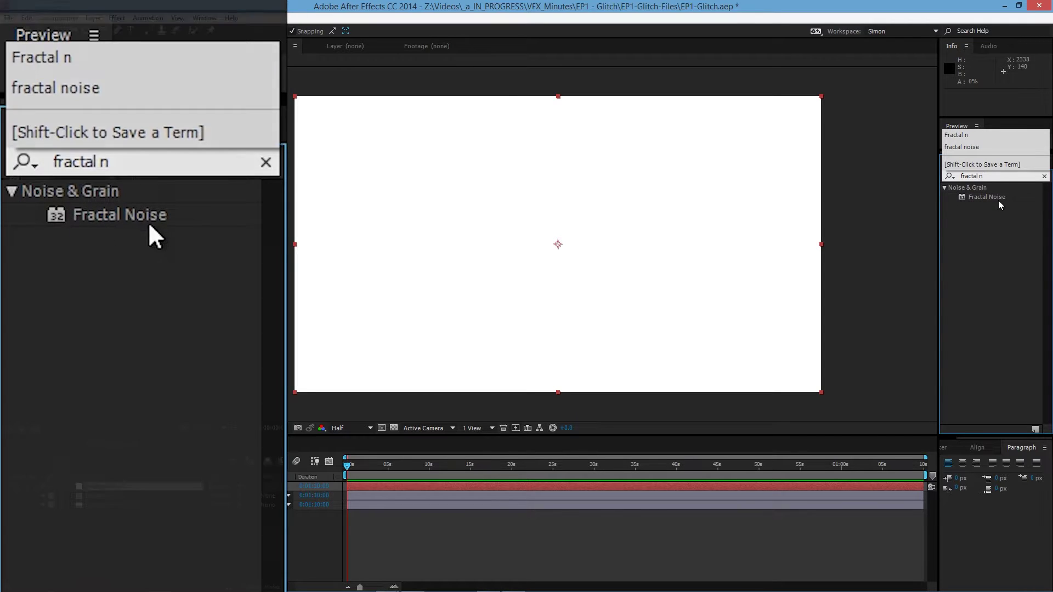
pyautogui.moveTo(972, 200); pyautogui.dragTo(982, 222)
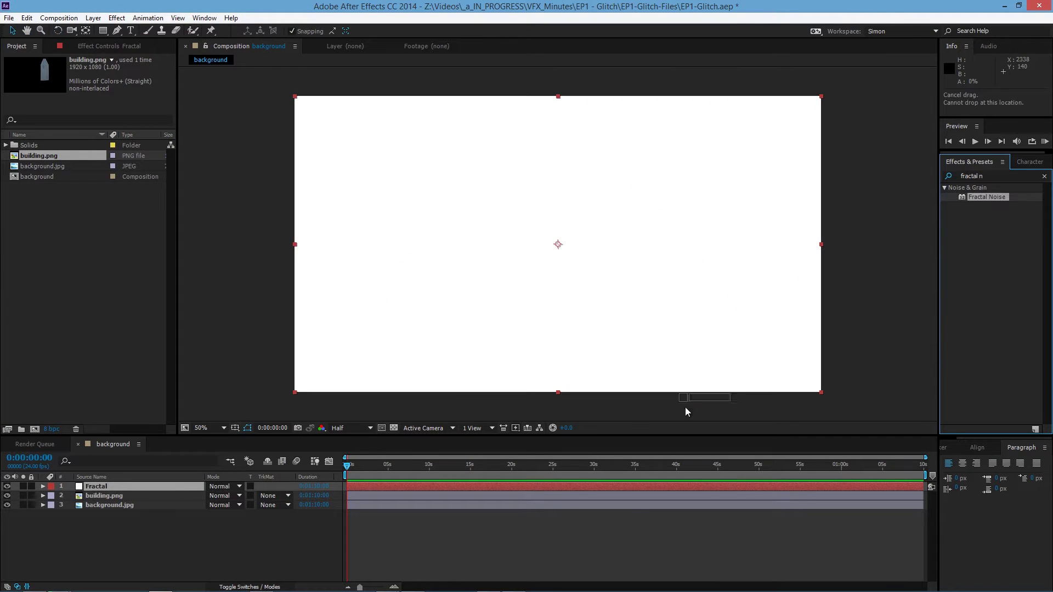
# - Apply Fractal Noise to the Fractal solid with Noise Type Block and Complexity 1.0
pyautogui.moveTo(685, 411); pyautogui.dragTo(151, 487)
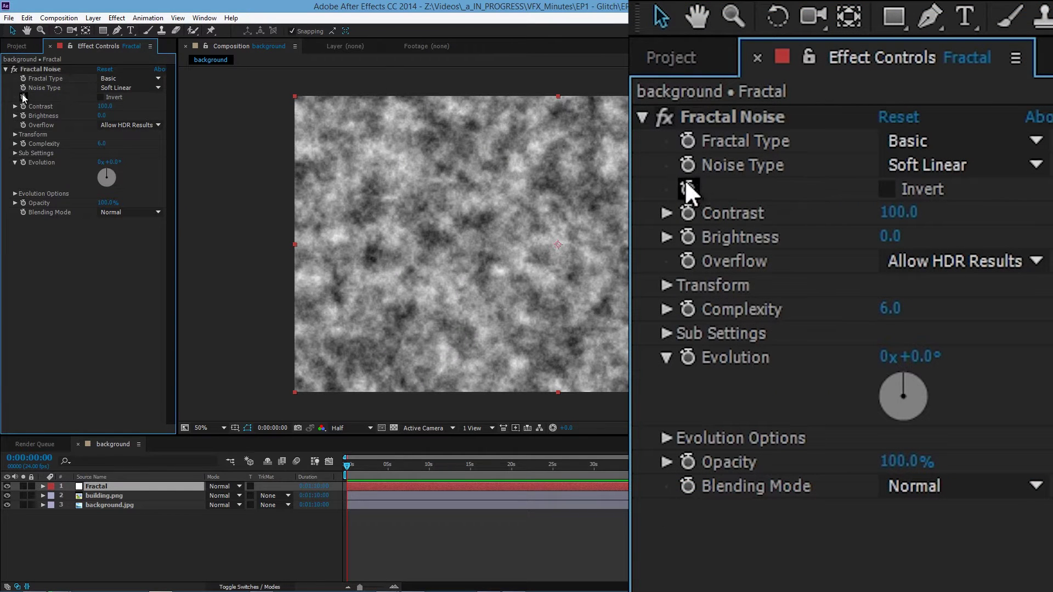
pyautogui.click(145, 89)
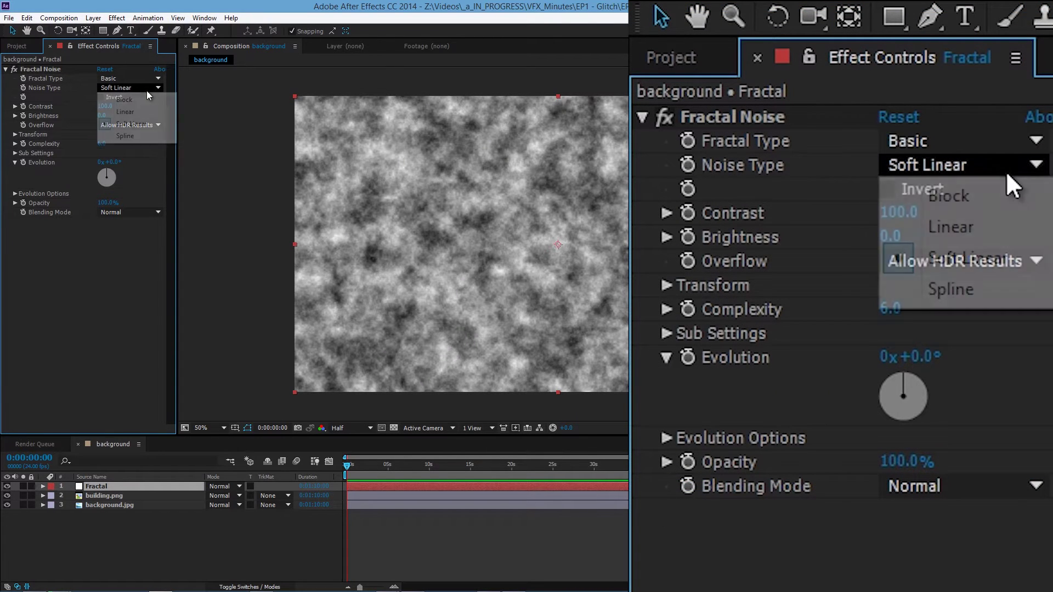
pyautogui.click(147, 100)
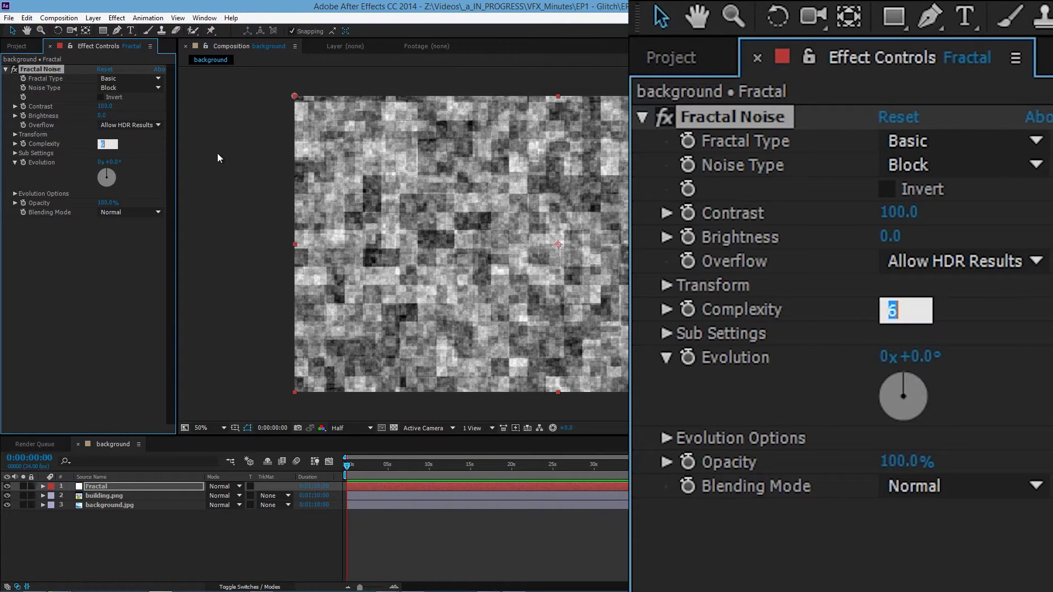
pyautogui.write('1')
pyautogui.press('Return')
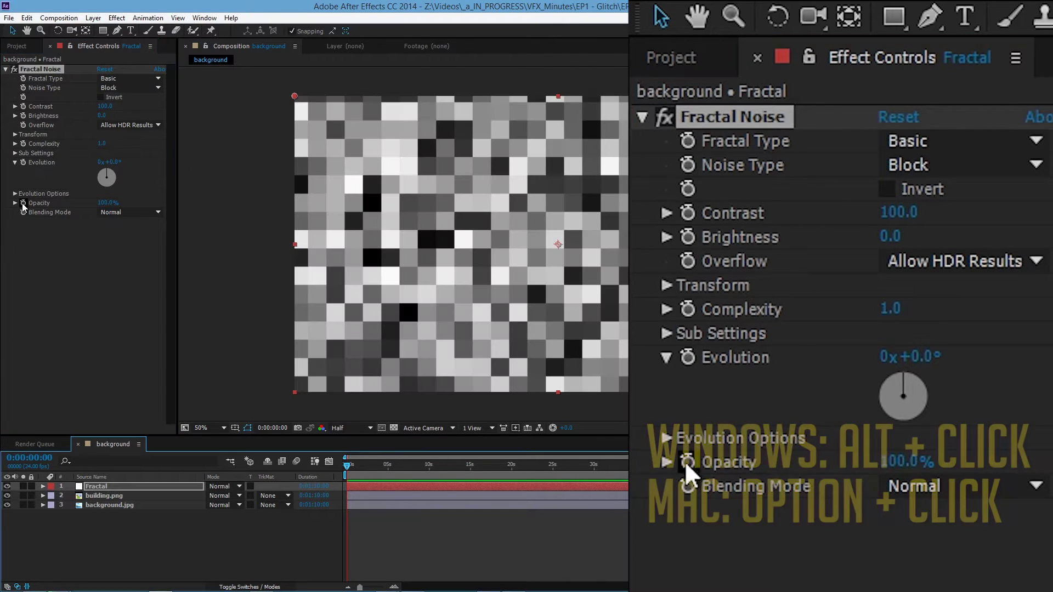
# - Drive Evolution with the expression time*800 and preview the animated noise
pyautogui.keyDown('alt'); pyautogui.click(25, 167); pyautogui.keyUp('alt')
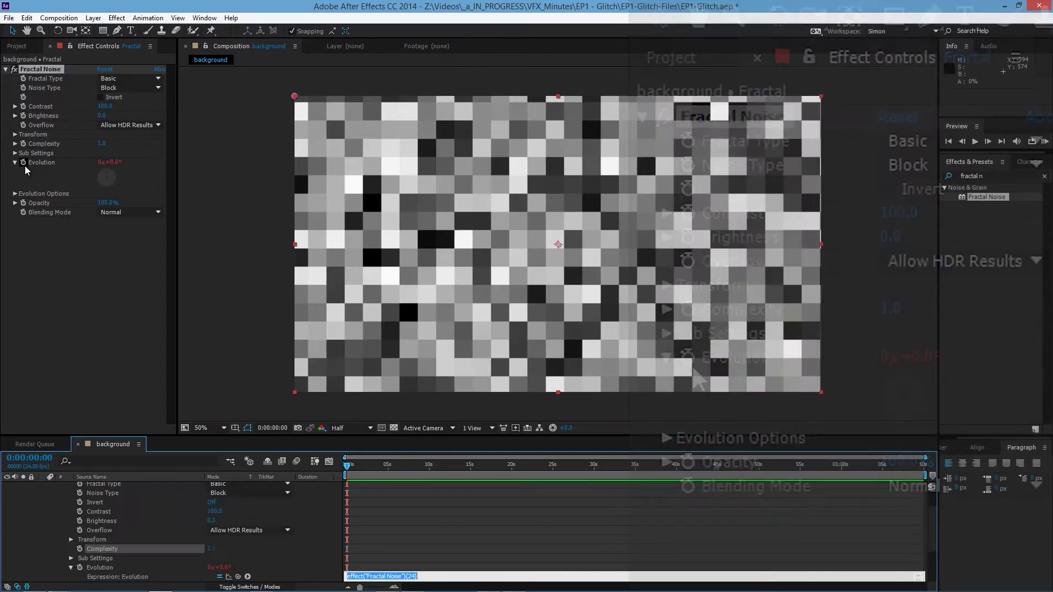
pyautogui.press('BackSpace')
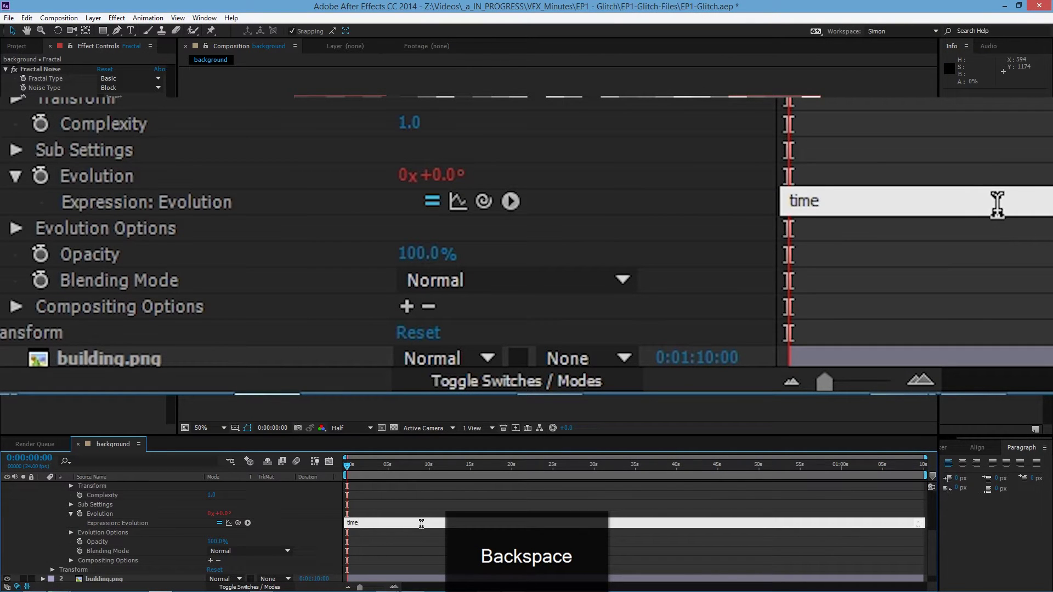
pyautogui.write('time*800')
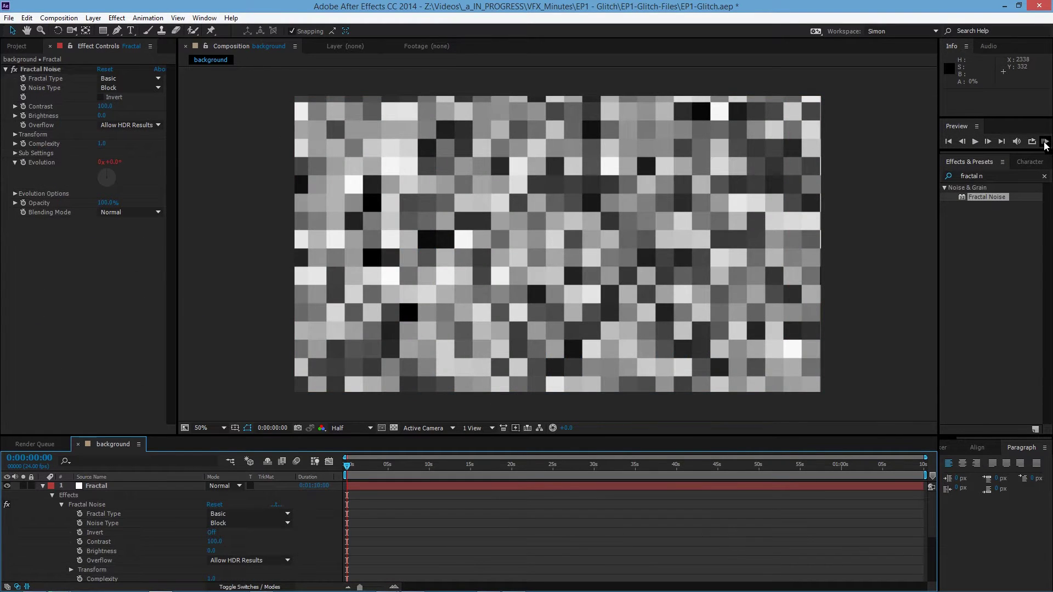
pyautogui.click(978, 144)
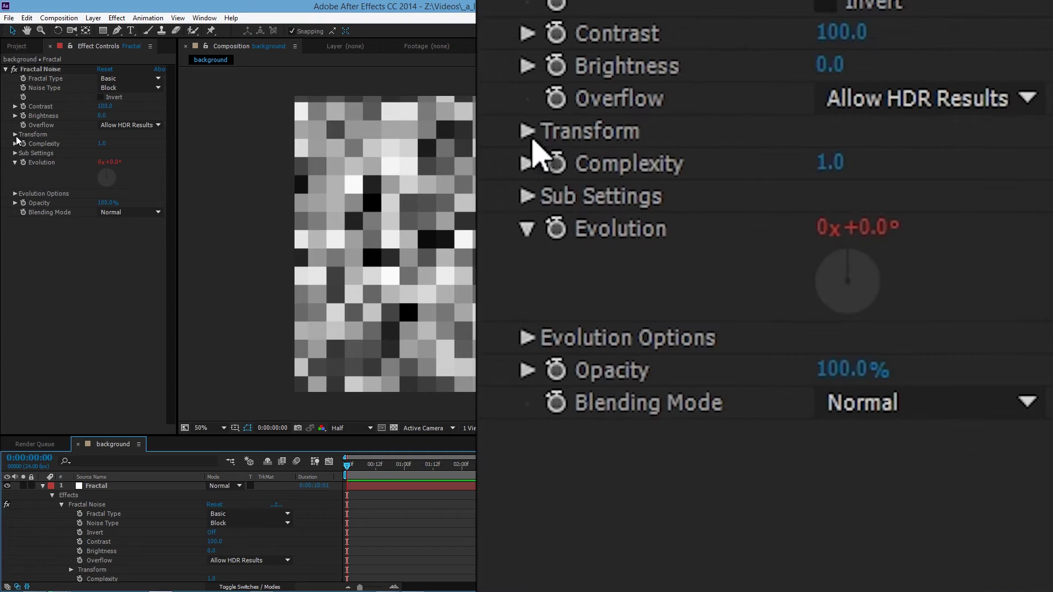
# - Lower the Fractal Noise Scale for finer blocks, then open building.png's Track Matte choices
pyautogui.click(15, 134)
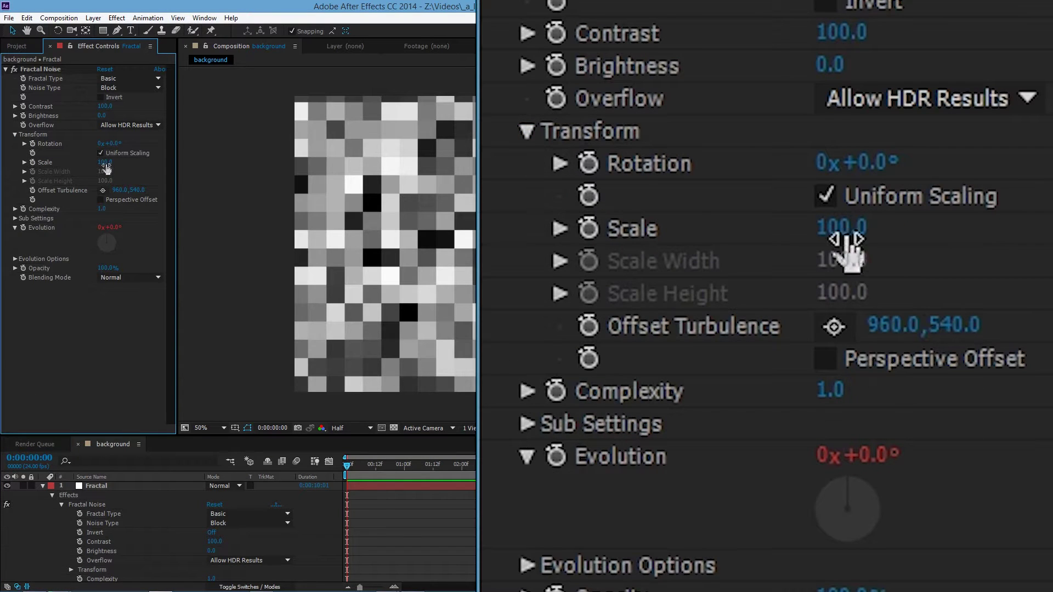
pyautogui.moveTo(106, 167); pyautogui.dragTo(83, 172)
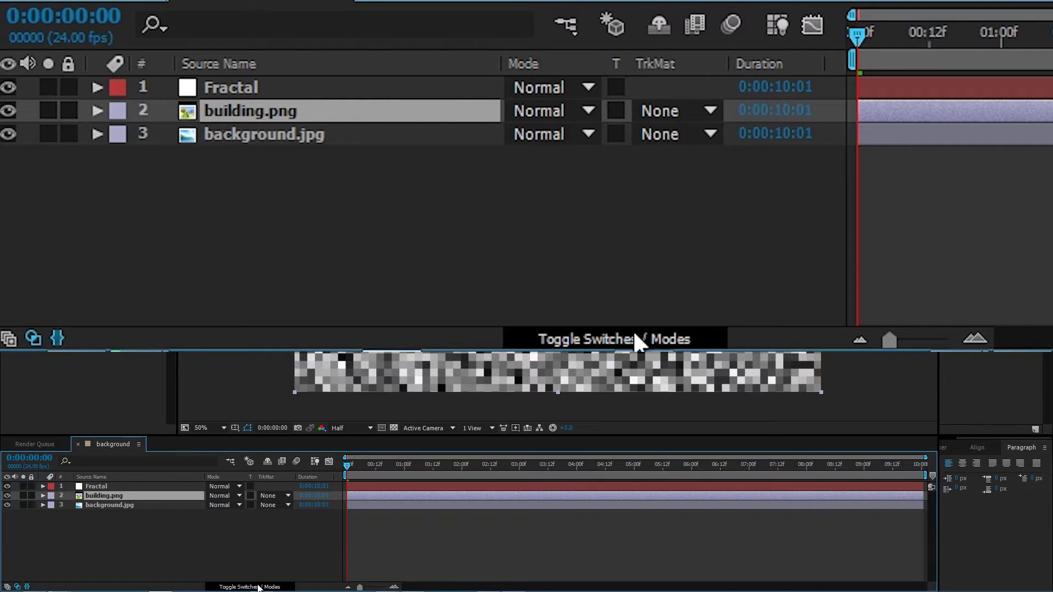
pyautogui.click(225, 587)
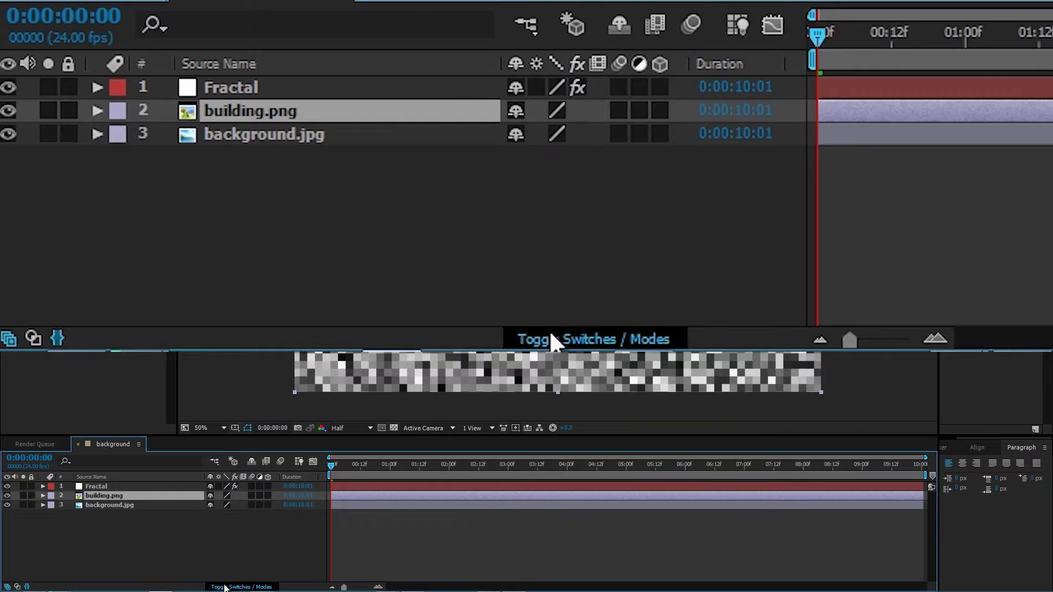
pyautogui.click(225, 587)
pyautogui.click(282, 495)
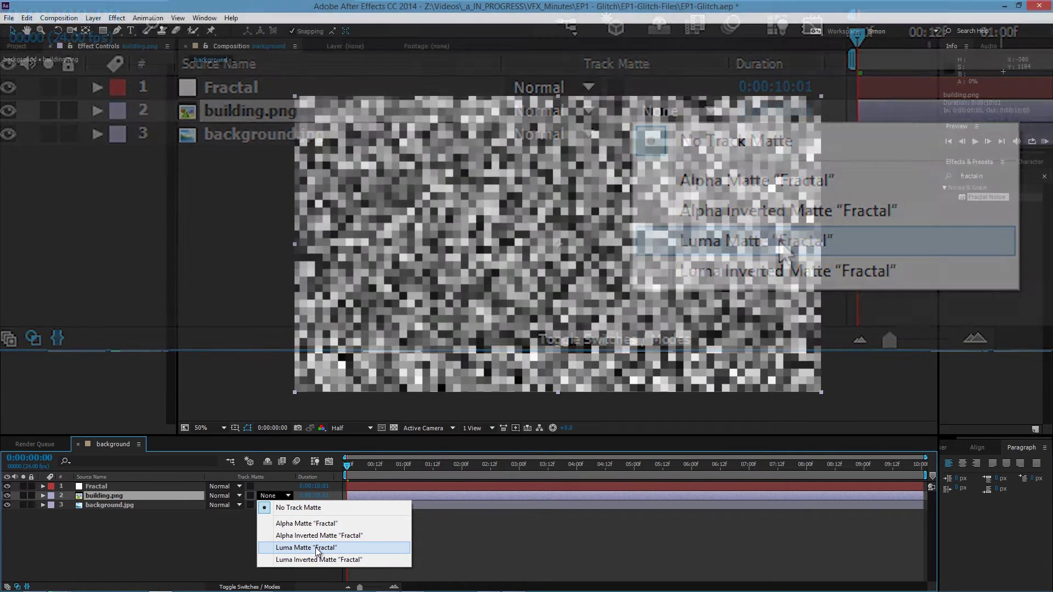
# - Set building.png to Luma Matte "Fractal" and RAM-preview the result
pyautogui.click(317, 547)
pyautogui.press('KP_0')
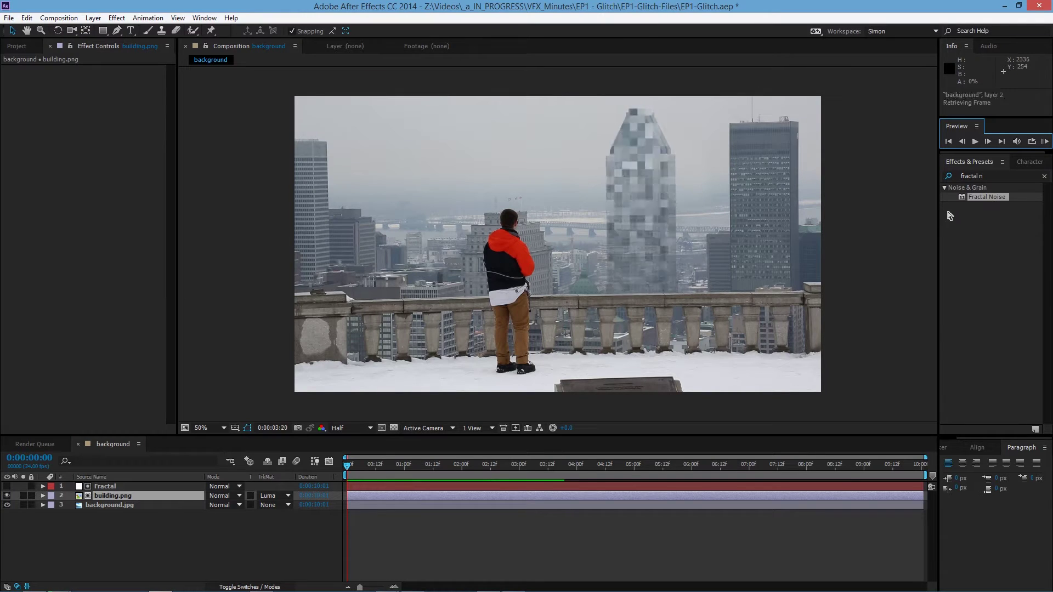
pyautogui.click(974, 141)
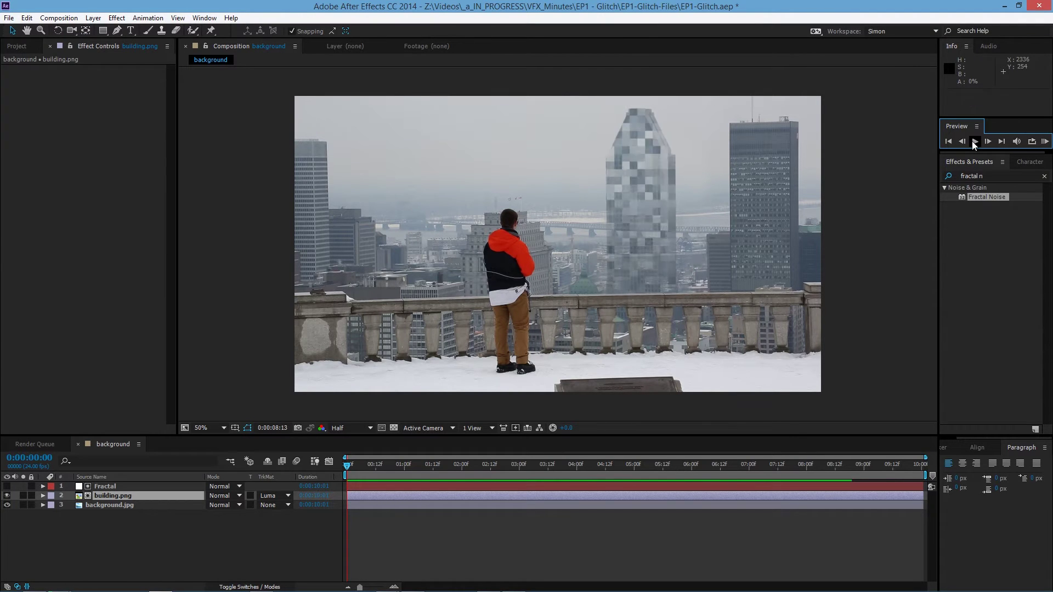
pyautogui.moveTo(437, 473)
pyautogui.mouseDown()
pyautogui.moveTo(446, 472)
pyautogui.moveTo(357, 474)
pyautogui.moveTo(908, 482)
pyautogui.moveTo(425, 478)
pyautogui.mouseUp()
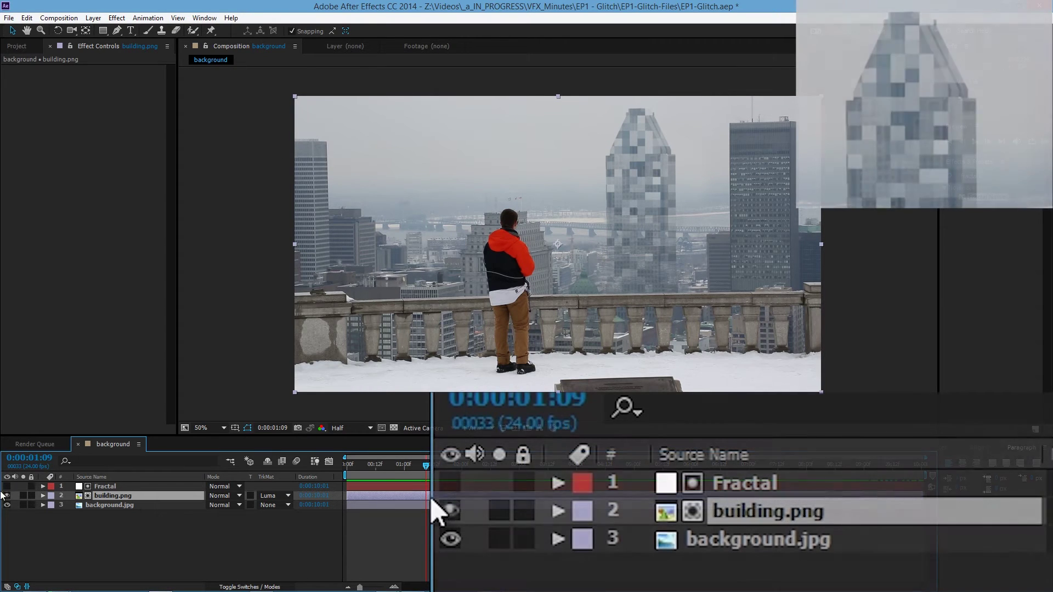
# - Toggle the Fractal layer's visibility to compare the raw noise with the matted building
pyautogui.click(7, 487)
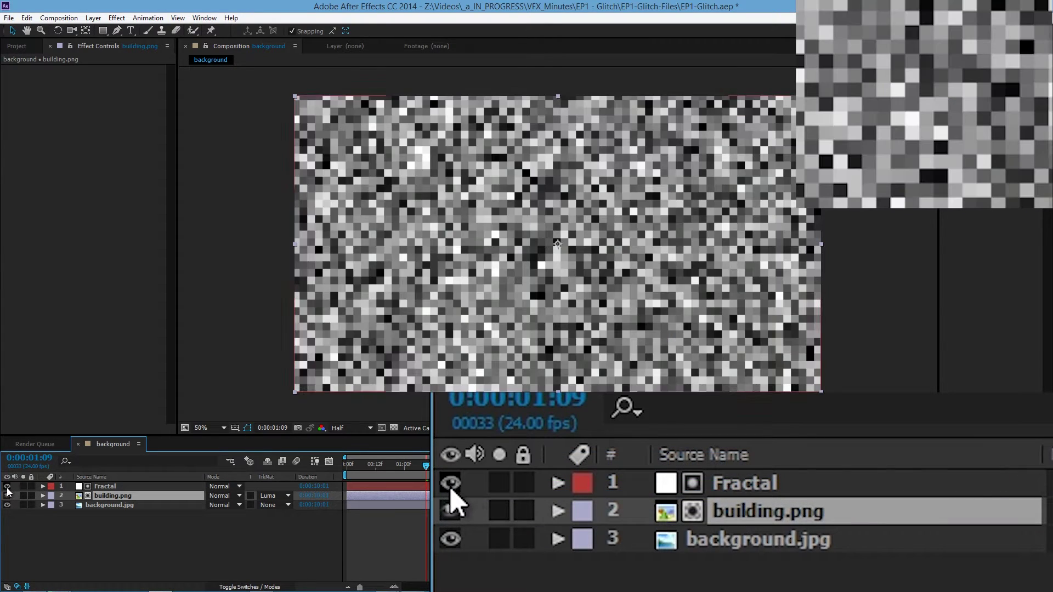
pyautogui.click(112, 487)
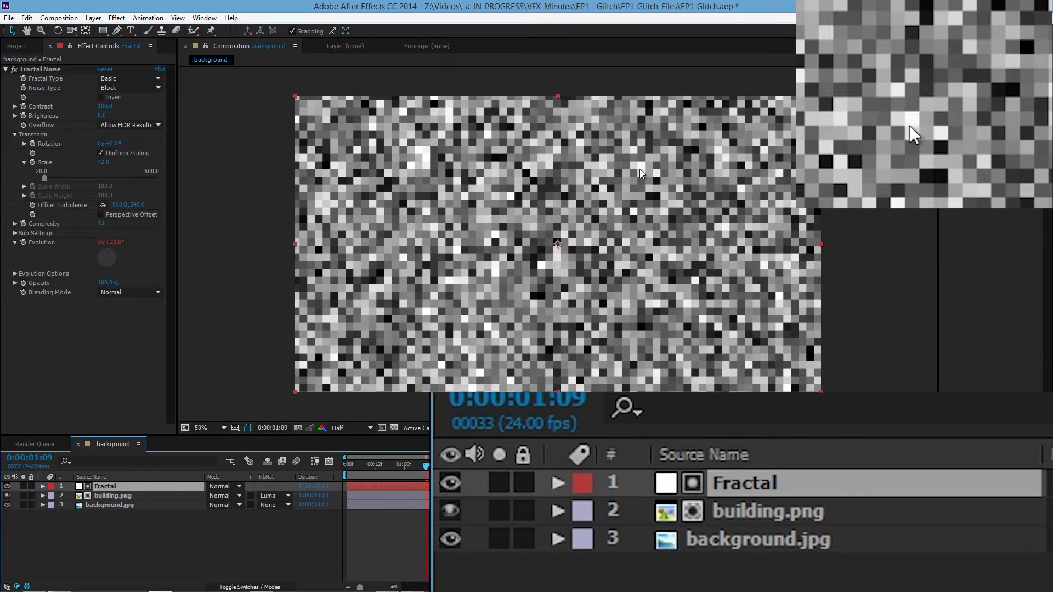
pyautogui.click(7, 487)
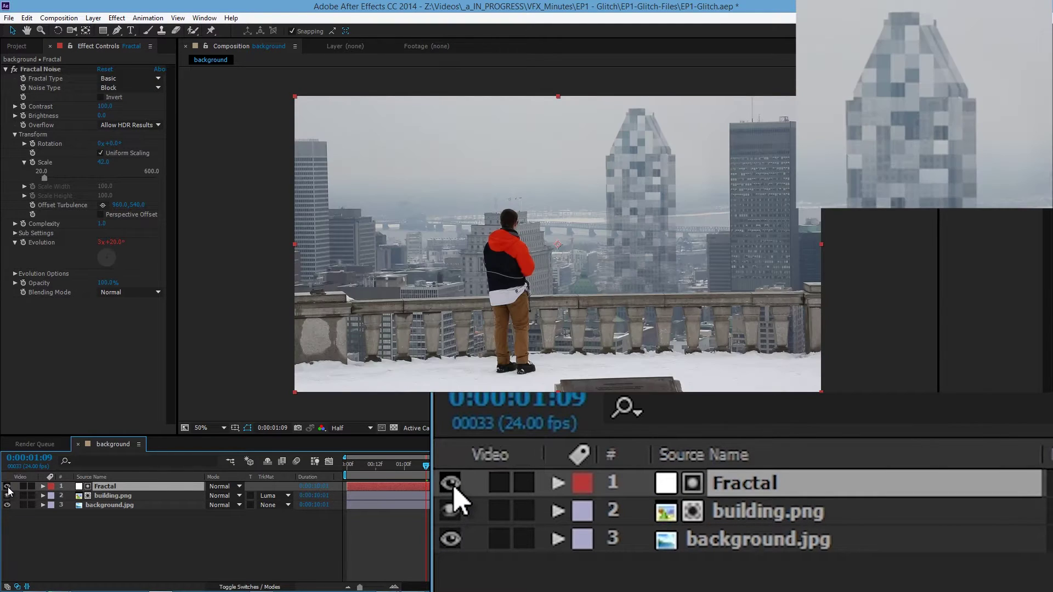
pyautogui.click(7, 487)
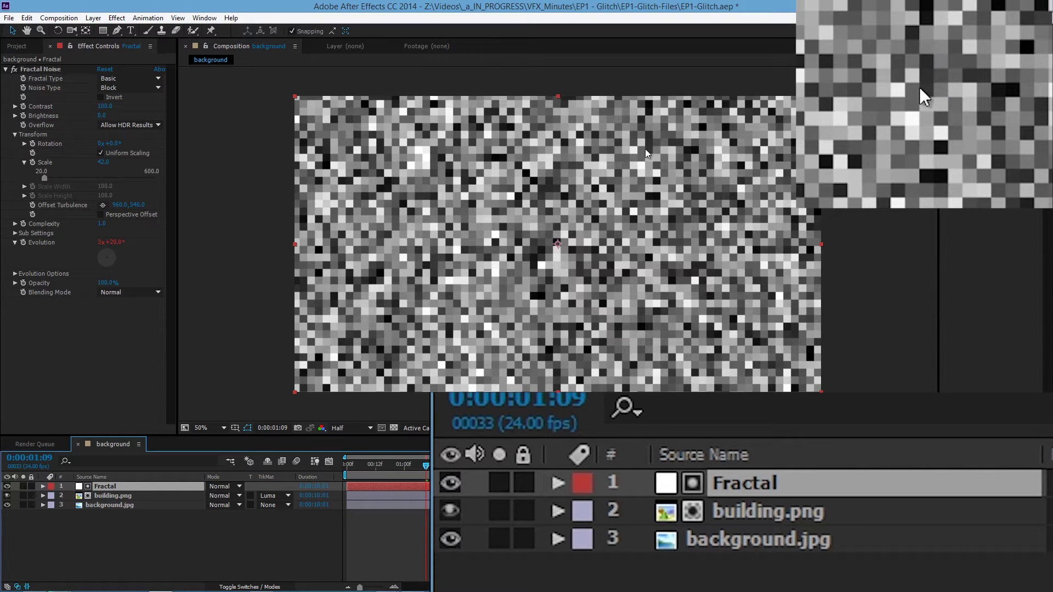
pyautogui.click(7, 487)
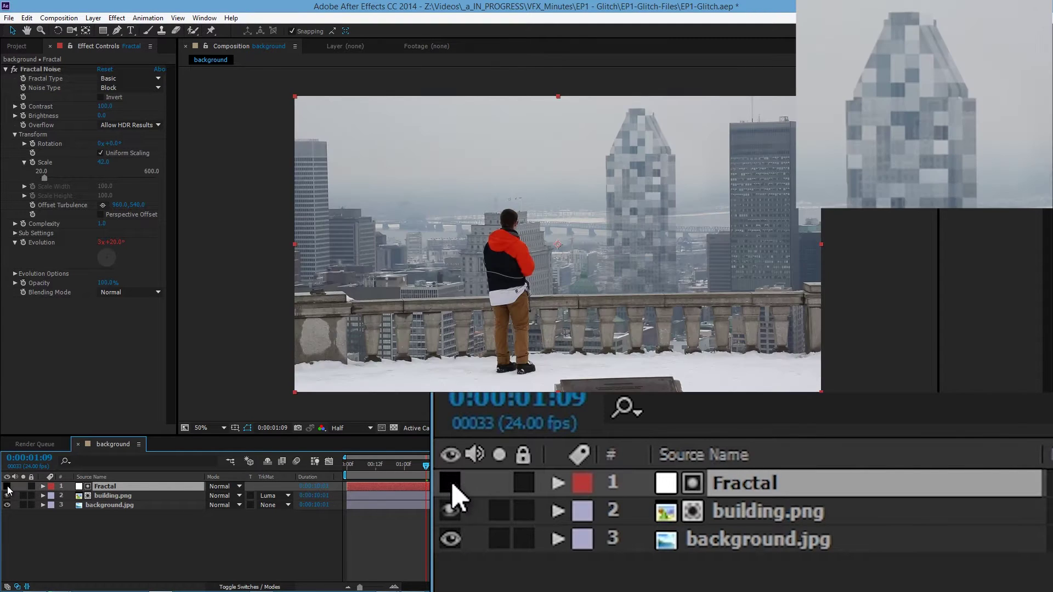
# - Show the Fractal layer, scrub the noise, and reveal its keyframed Brightness with U
pyautogui.click(7, 486)
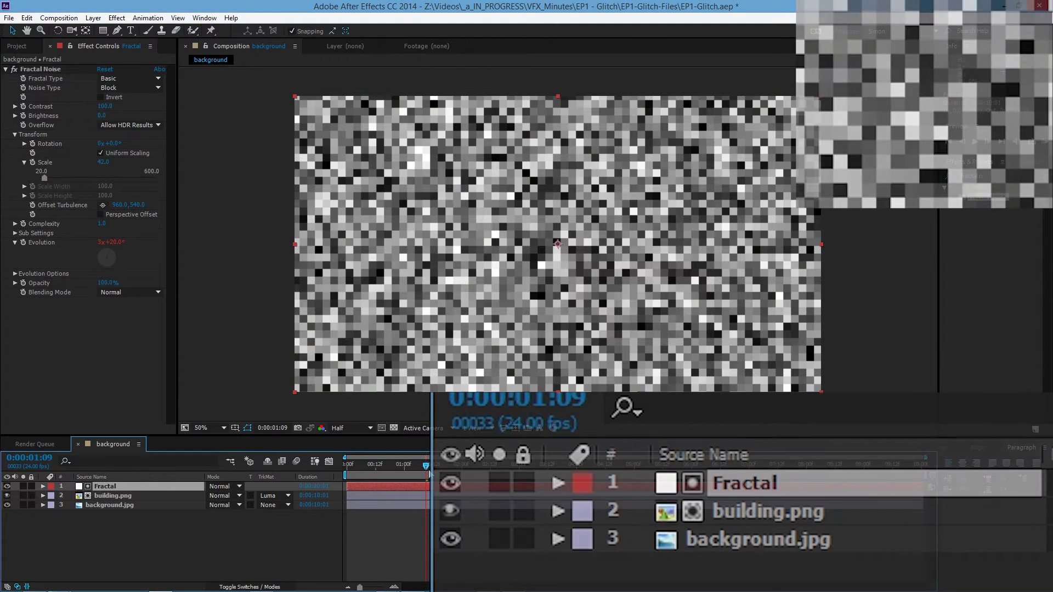
pyautogui.moveTo(427, 478)
pyautogui.mouseDown()
pyautogui.moveTo(343, 486)
pyautogui.moveTo(446, 485)
pyautogui.mouseUp()
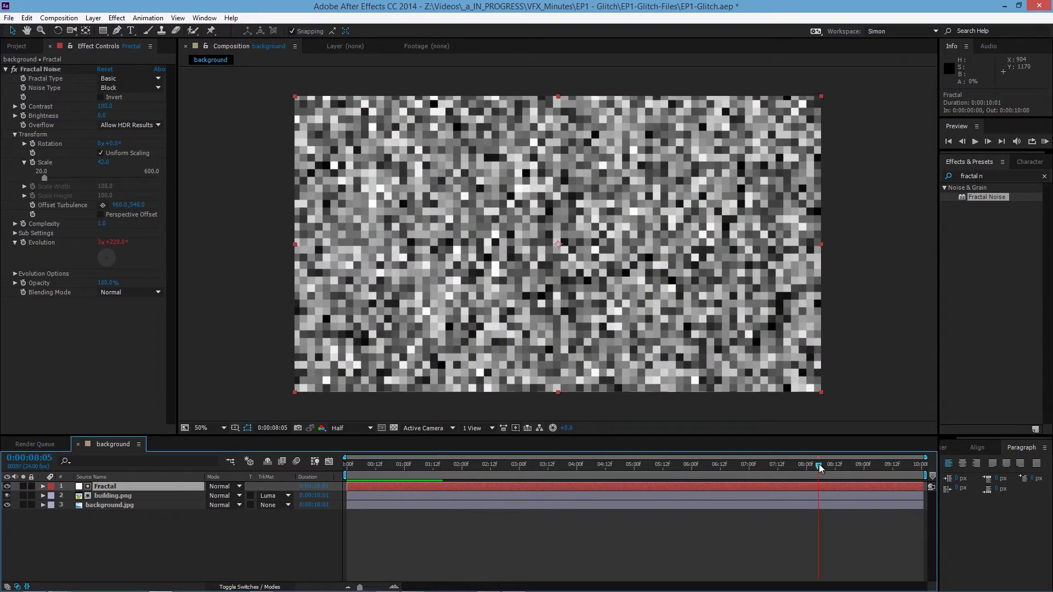
pyautogui.moveTo(820, 468); pyautogui.dragTo(734, 477)
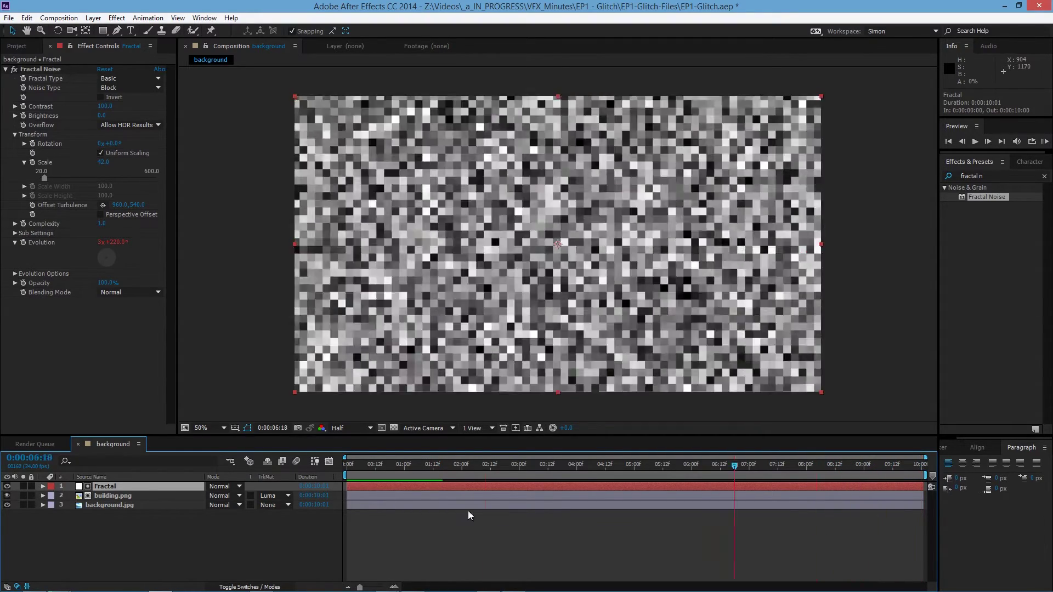
pyautogui.moveTo(469, 515)
pyautogui.mouseDown()
pyautogui.moveTo(481, 522)
pyautogui.moveTo(463, 522)
pyautogui.mouseUp()
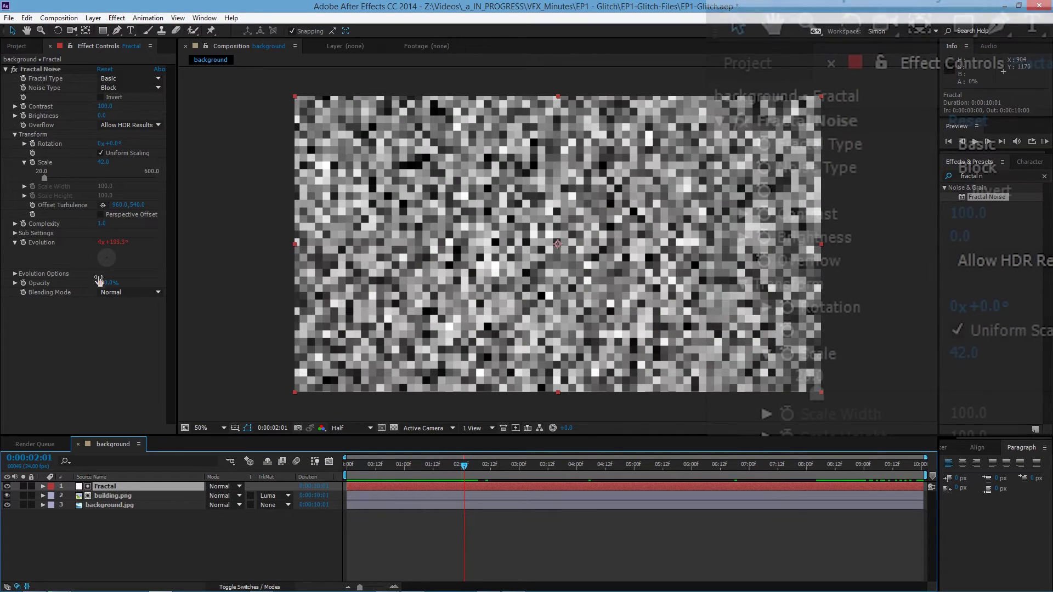
pyautogui.click(20, 113)
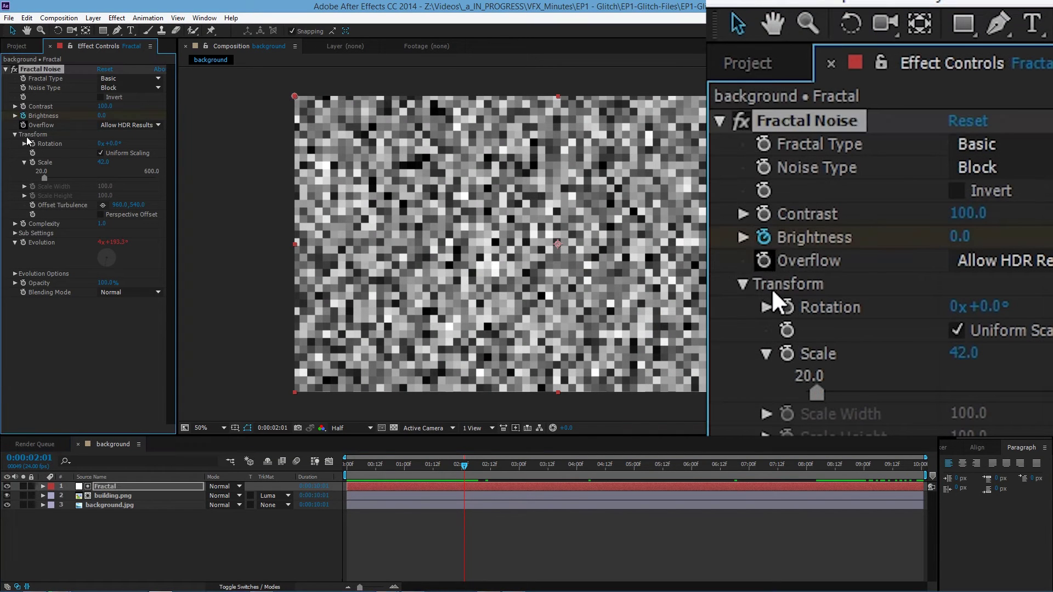
pyautogui.click(112, 490)
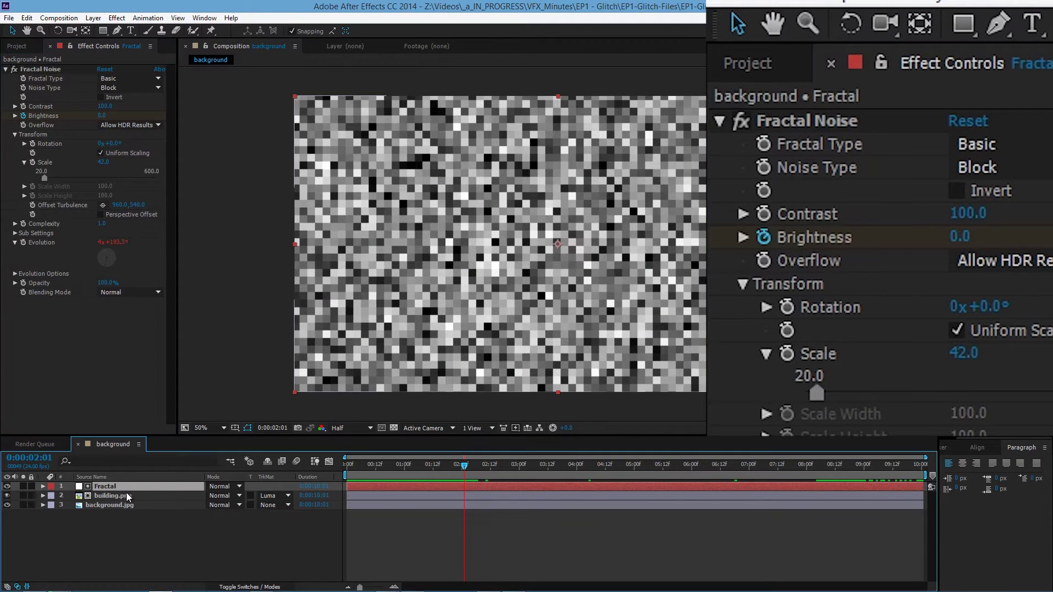
pyautogui.press('u')
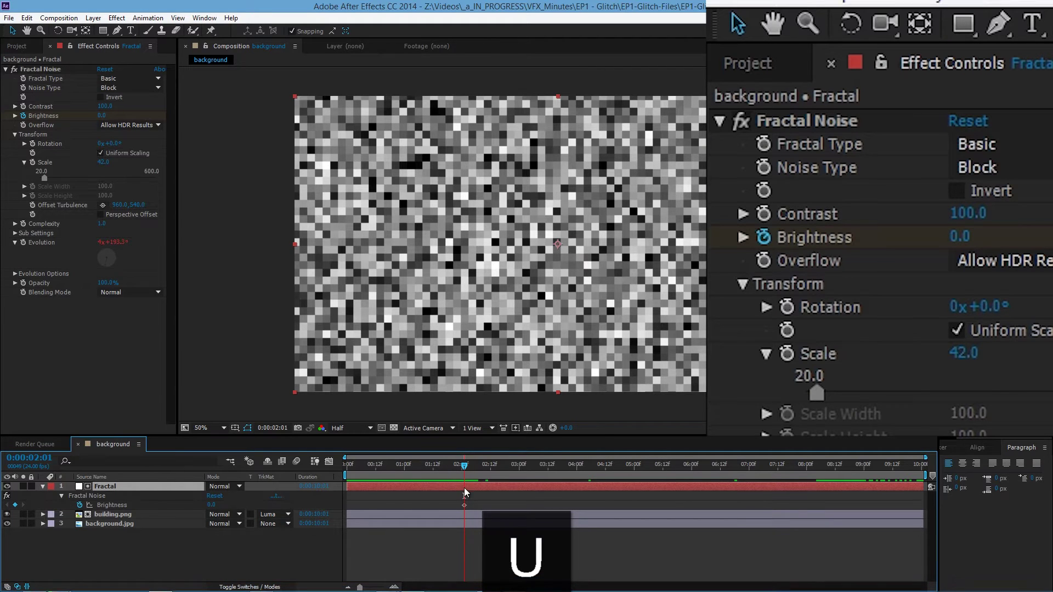
# - Keyframe Brightness about 106 at 0:00, hold at 8 seconds, and -100 at 10:00
pyautogui.moveTo(464, 470); pyautogui.dragTo(347, 475)
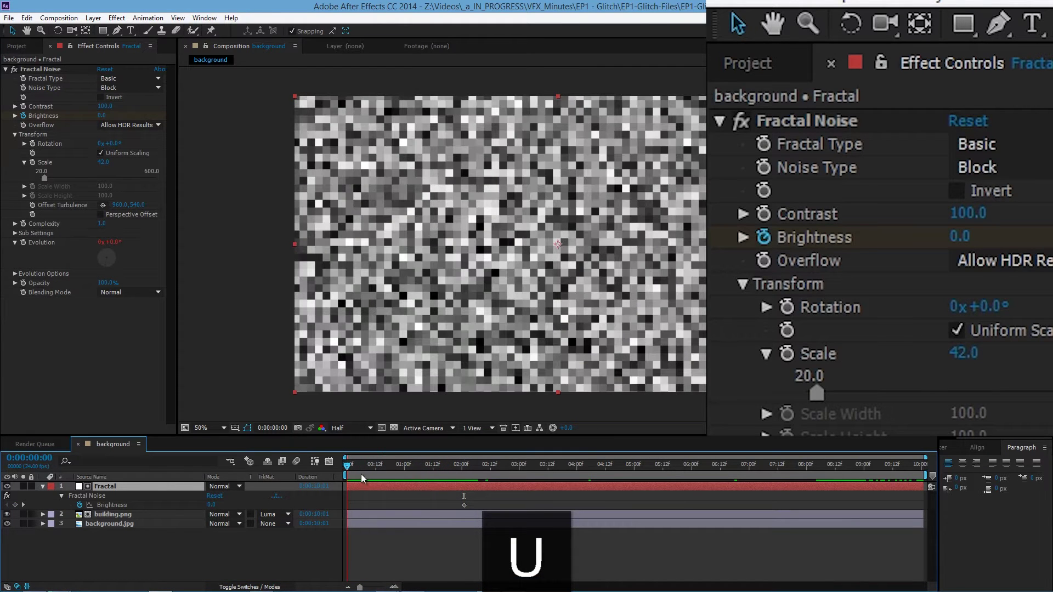
pyautogui.moveTo(102, 116); pyautogui.dragTo(155, 121)
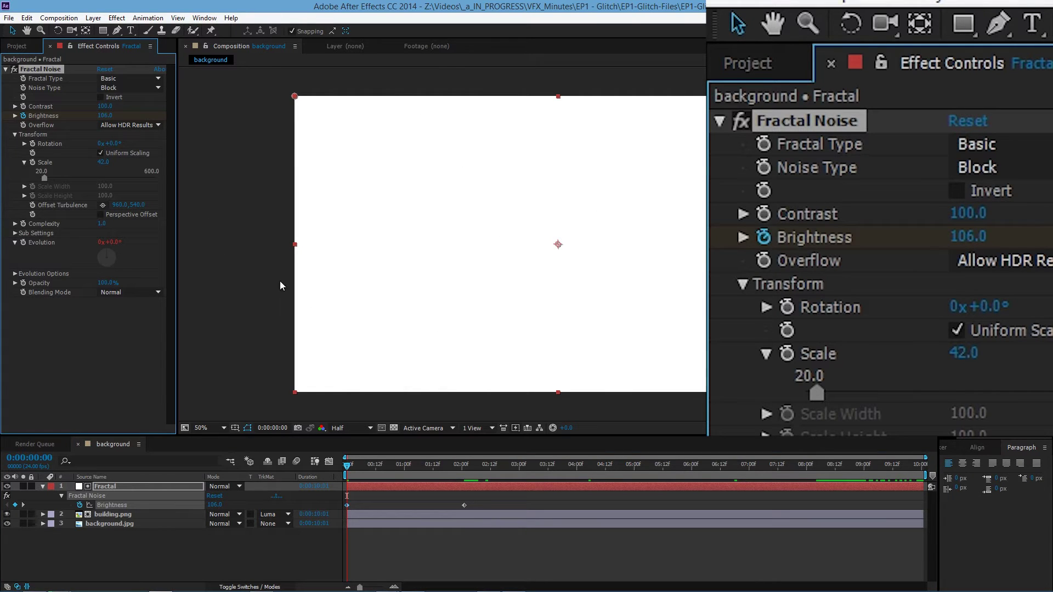
pyautogui.moveTo(383, 471); pyautogui.dragTo(811, 492)
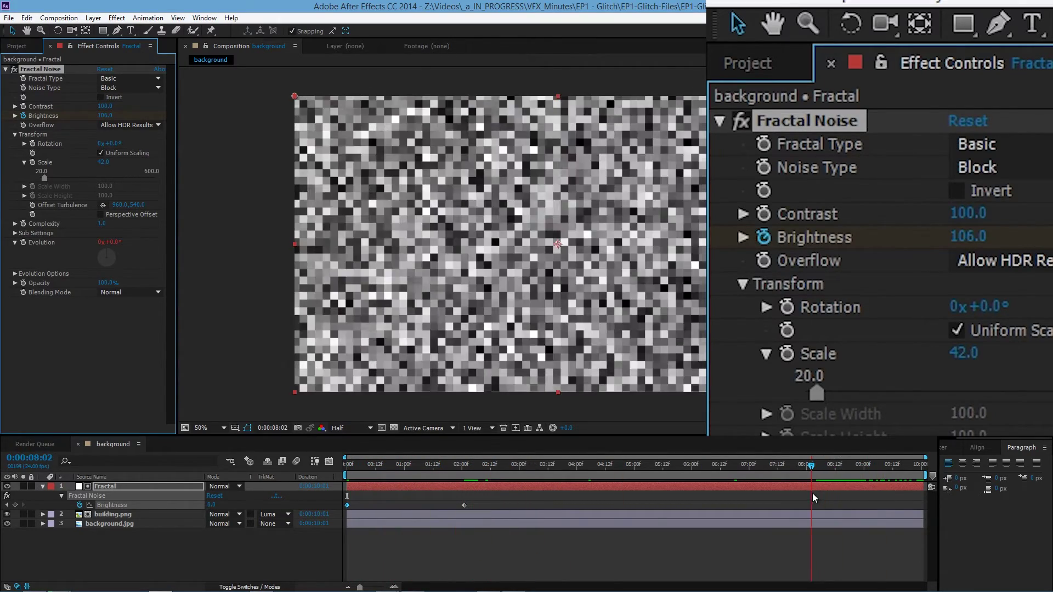
pyautogui.click(15, 505)
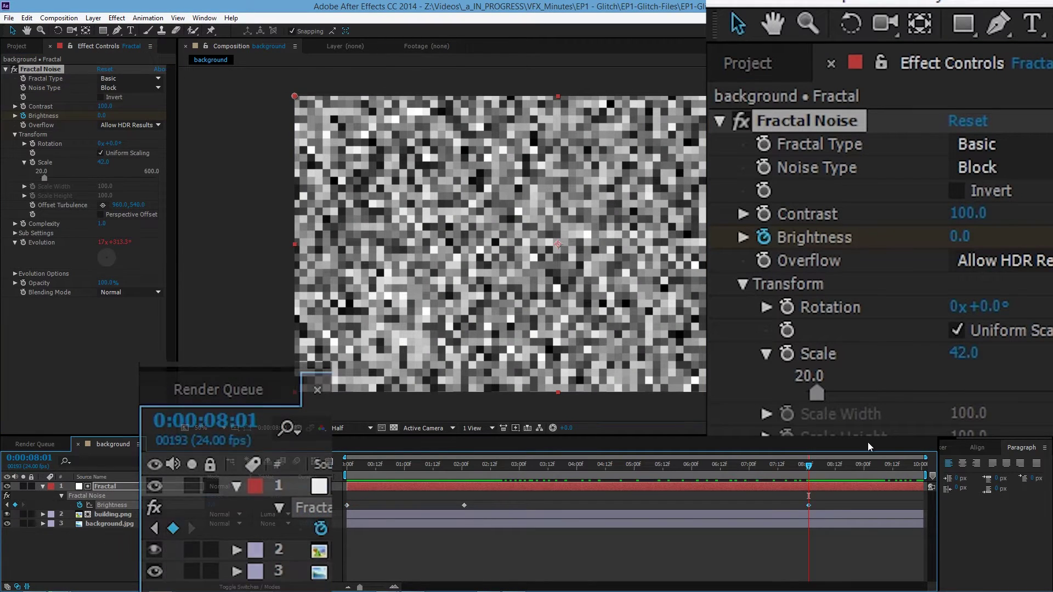
pyautogui.moveTo(809, 465); pyautogui.dragTo(935, 477)
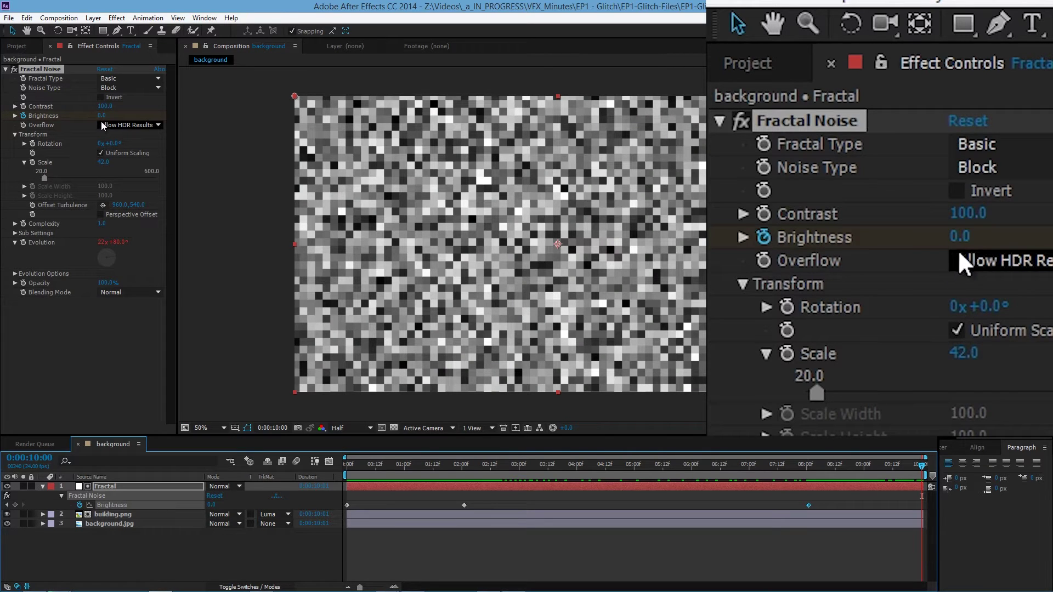
pyautogui.moveTo(96, 119); pyautogui.dragTo(58, 127)
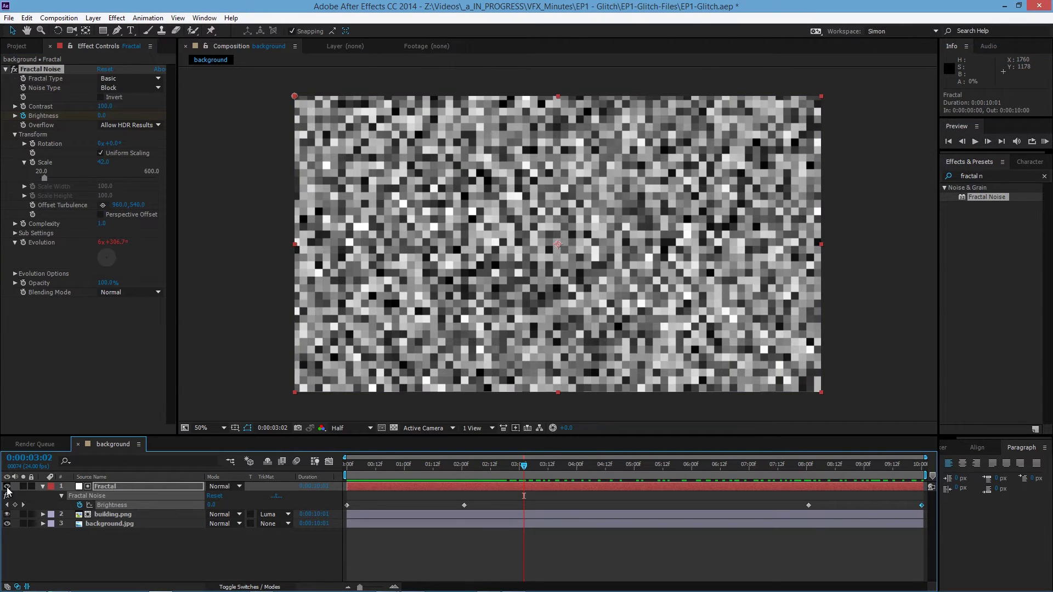
# - Hide the Fractal layer and preview the tower glitching in as pixel blocks
pyautogui.click(7, 486)
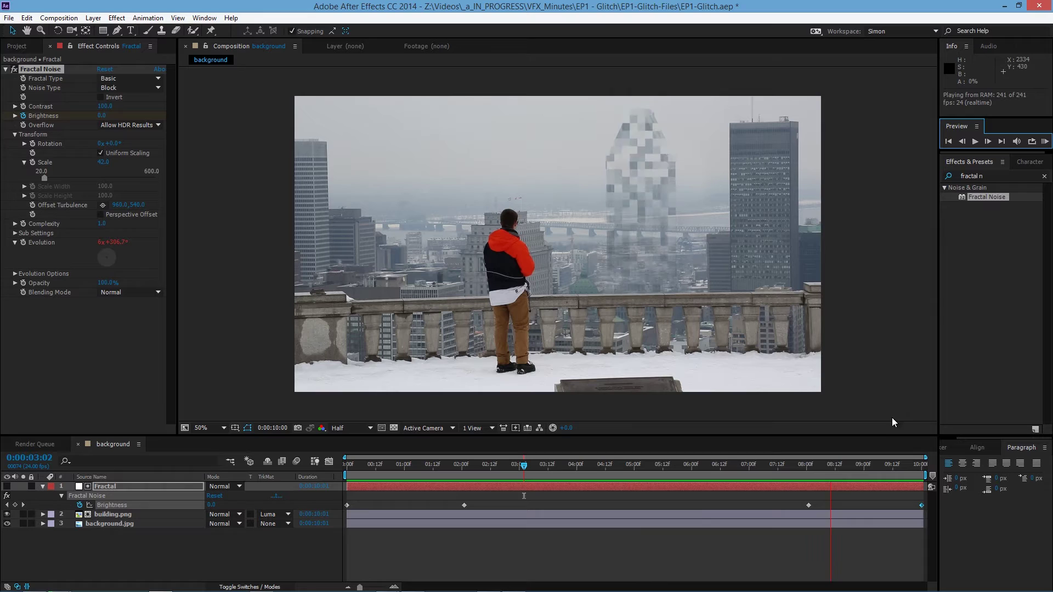
pyautogui.click(790, 470)
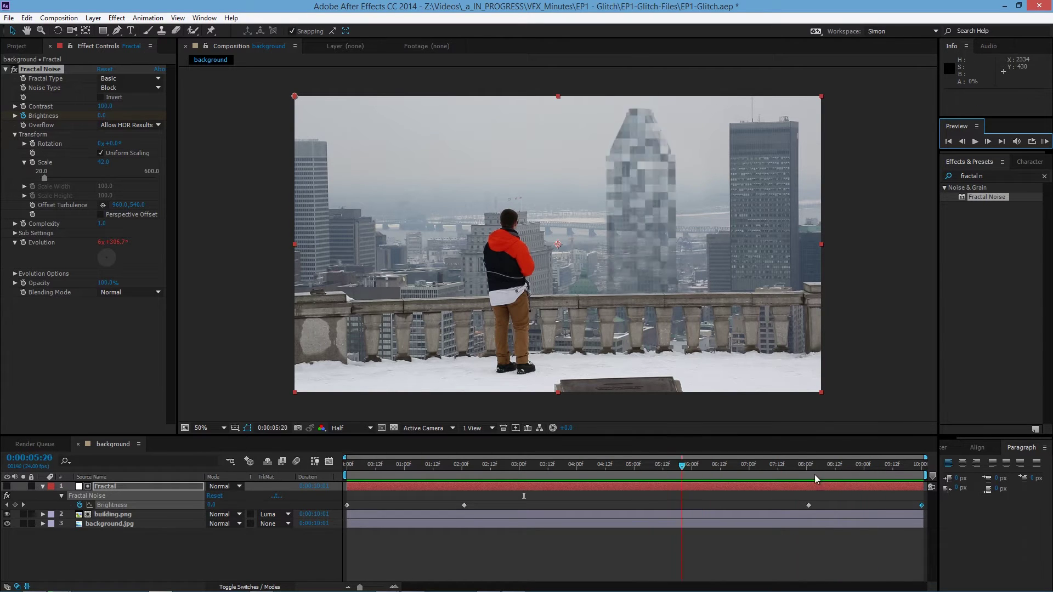
# - Select the Fractal and building.png layers and label them orange
pyautogui.click(198, 528)
pyautogui.click(120, 487)
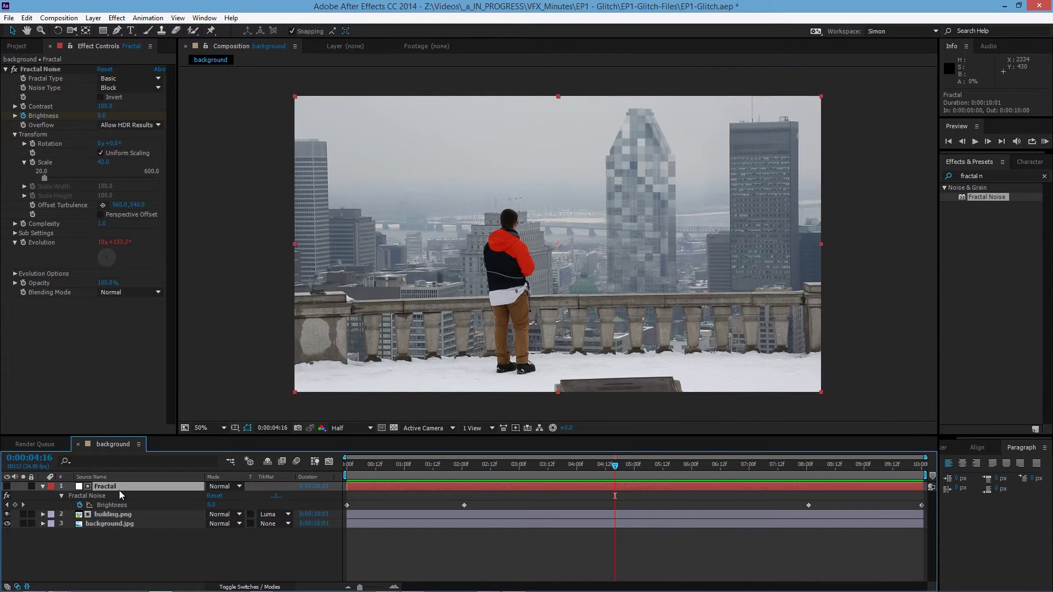
pyautogui.keyDown('ctrl'); pyautogui.click(131, 515); pyautogui.keyUp('ctrl')
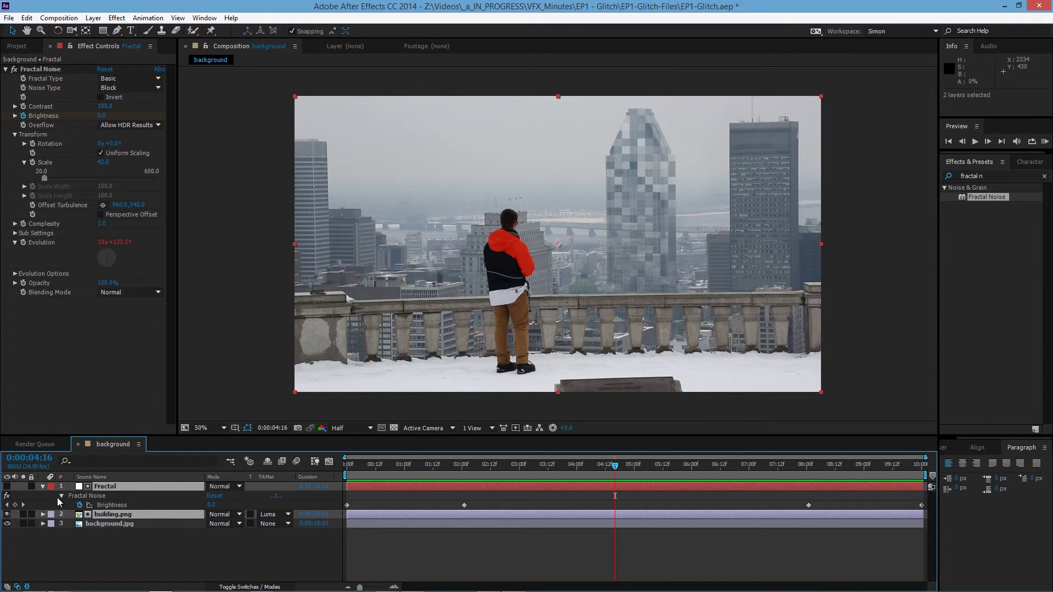
pyautogui.click(48, 488)
pyautogui.click(101, 426)
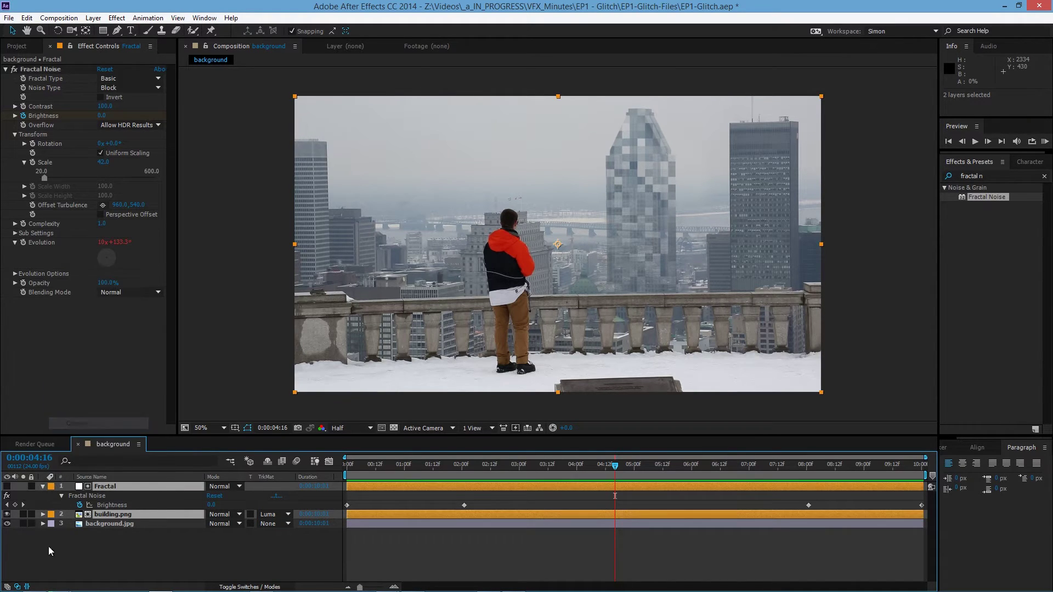
pyautogui.click(44, 486)
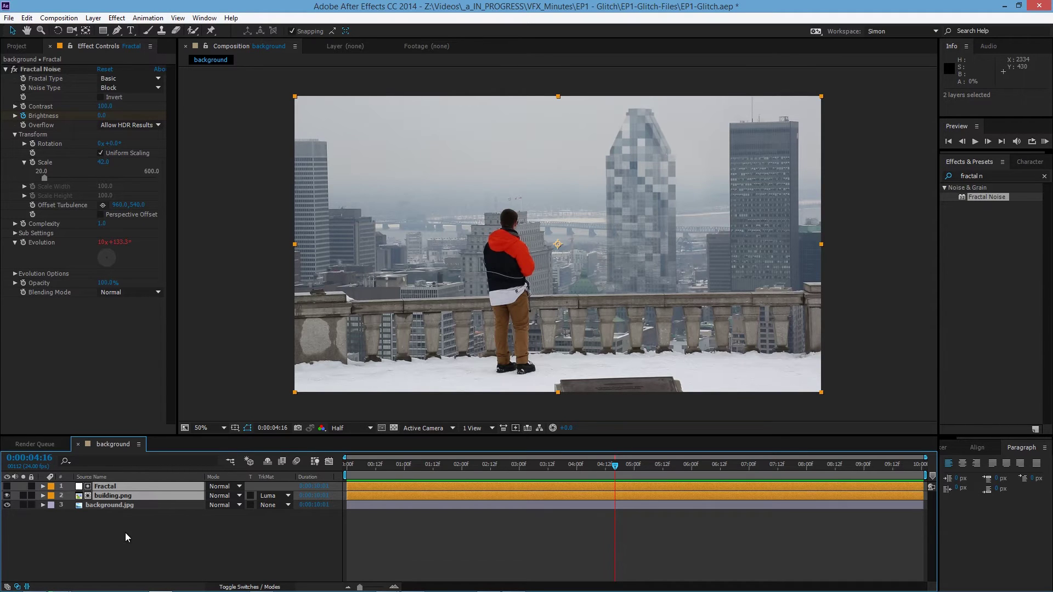
# - Duplicate the pair with Ctrl+D, move the copies below the originals, and label them green
pyautogui.hotkey('ctrl', 'd')
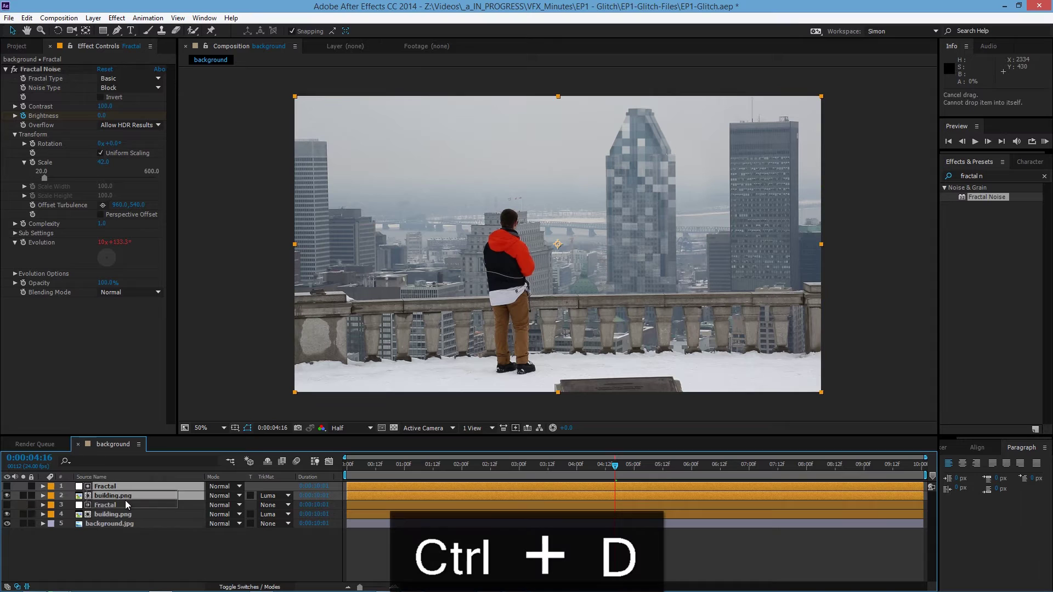
pyautogui.moveTo(126, 504); pyautogui.dragTo(126, 519)
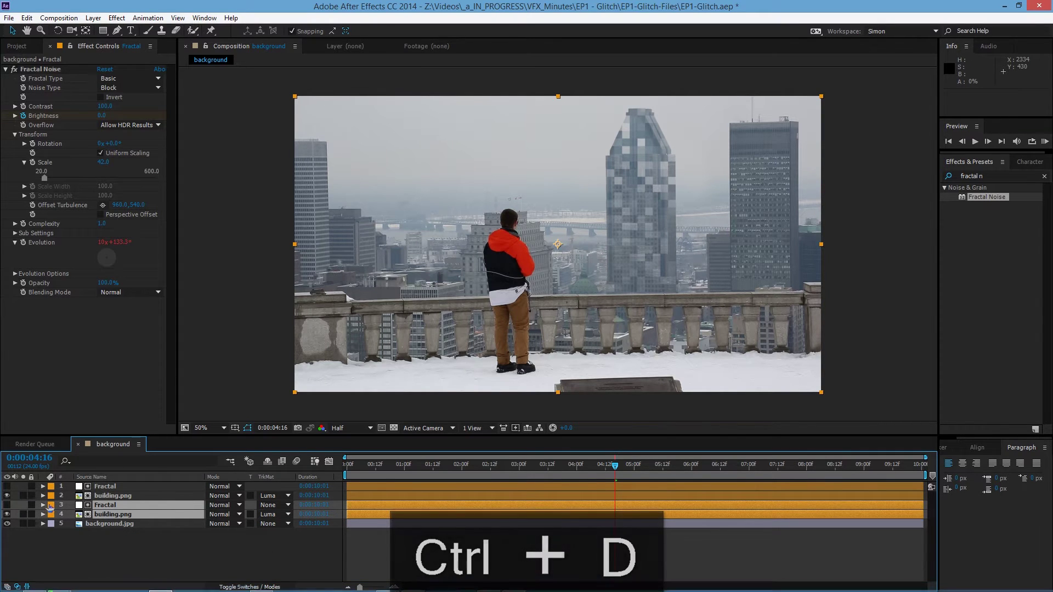
pyautogui.click(50, 505)
pyautogui.click(94, 418)
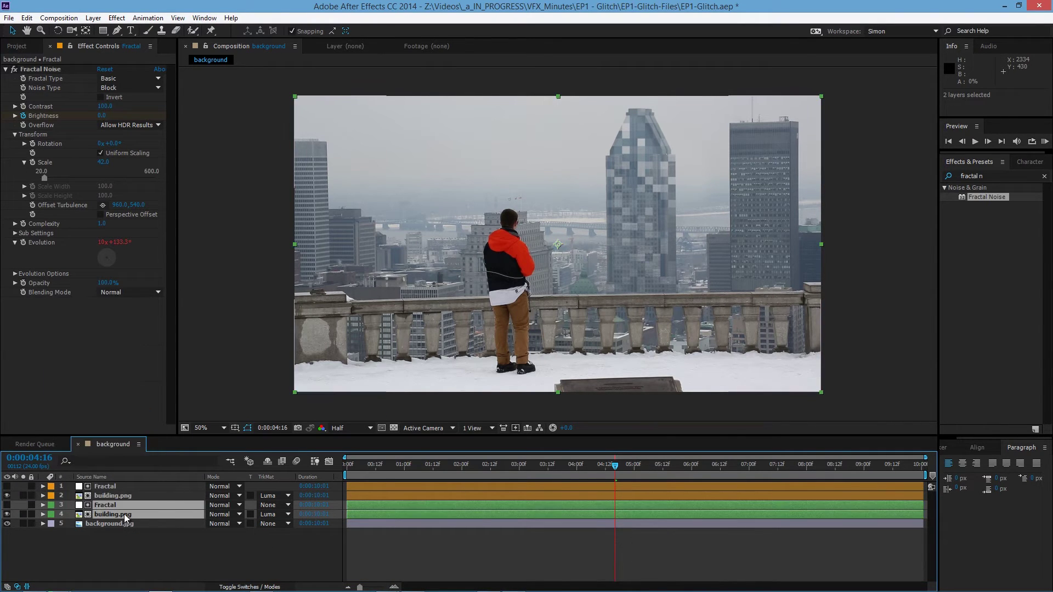
pyautogui.click(145, 540)
# - Expand the duplicate Fractal layer down to its Fractal Noise Evolution expression
pyautogui.click(119, 505)
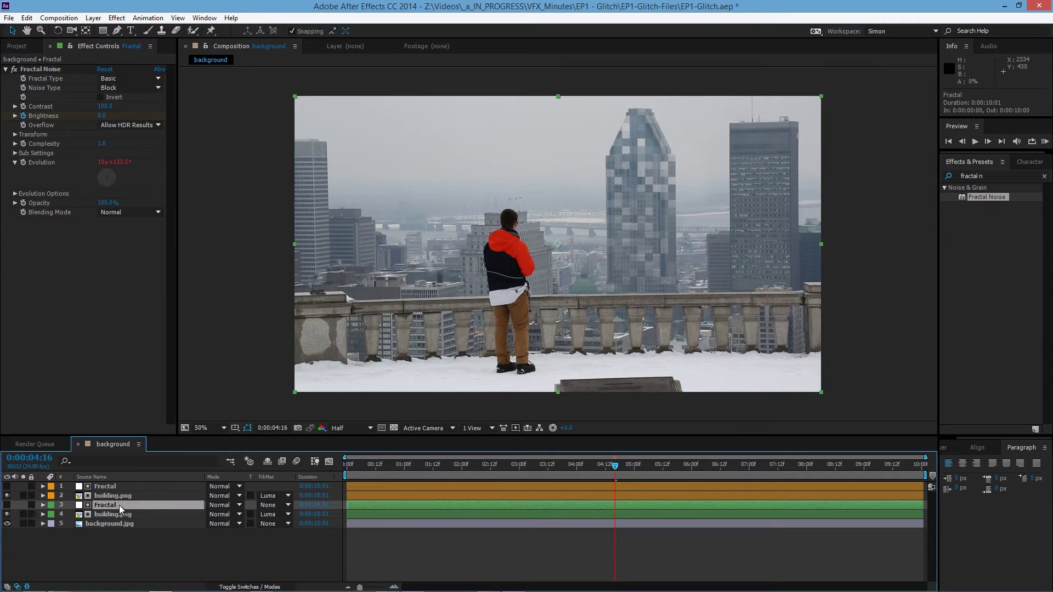
pyautogui.click(43, 505)
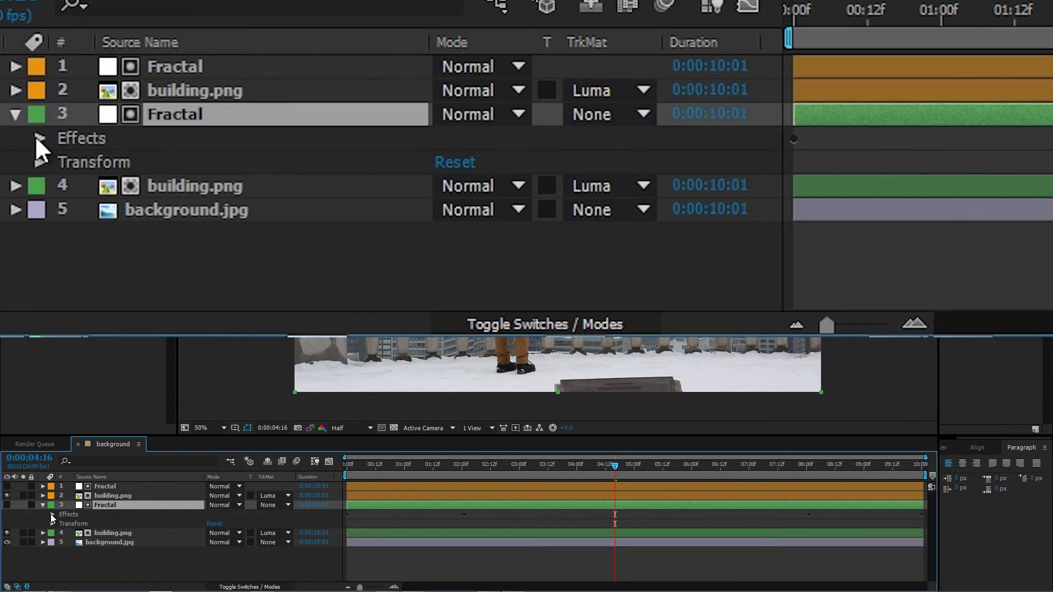
pyautogui.click(50, 514)
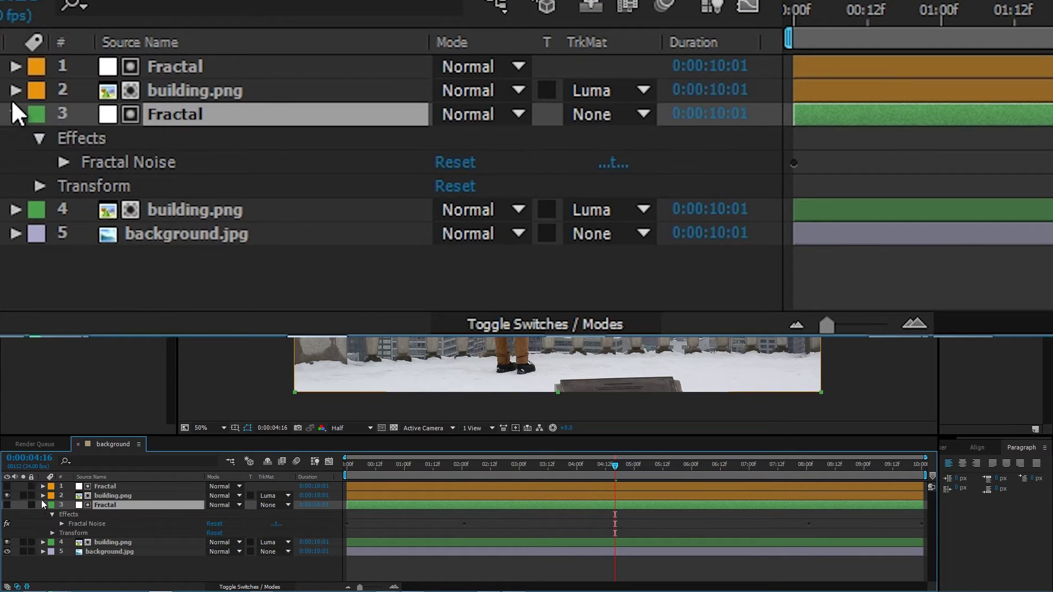
pyautogui.click(61, 523)
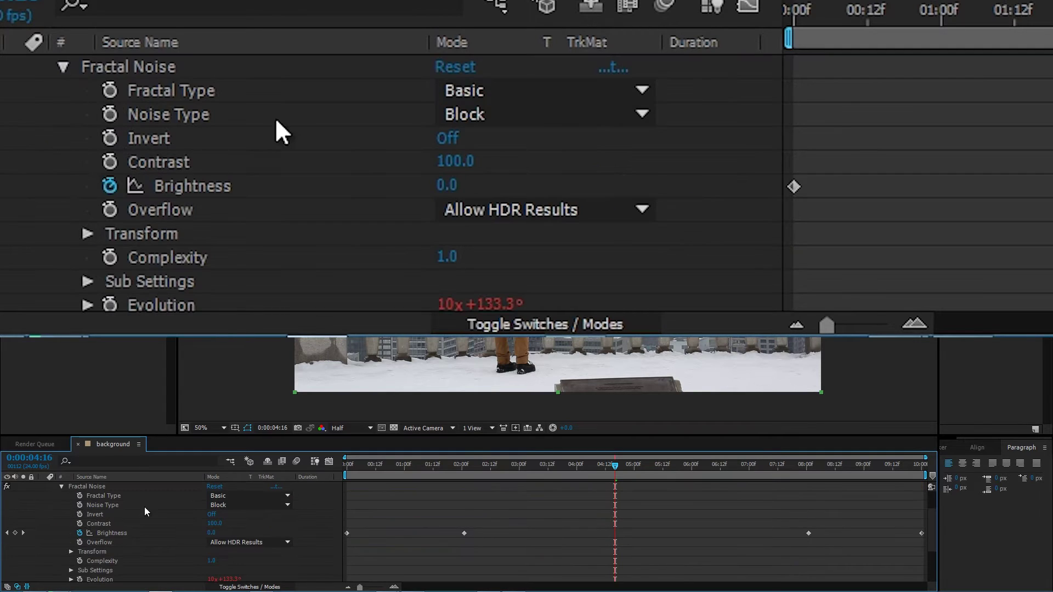
pyautogui.scroll(-1, 193, 542)
pyautogui.click(72, 552)
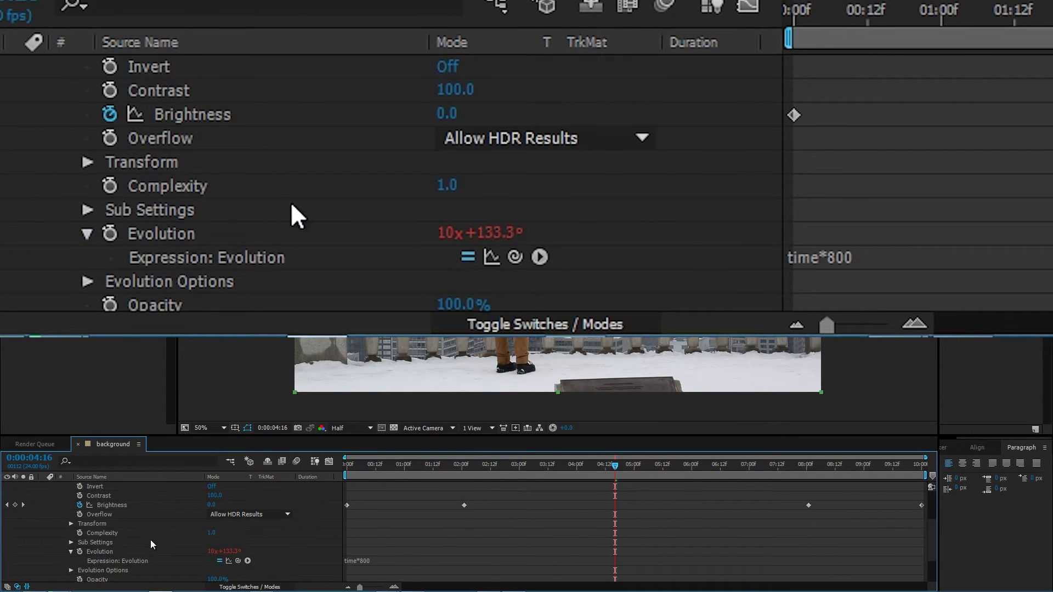
pyautogui.scroll(-1, 363, 541)
# - Change the Evolution expression to time*500, then collapse the layer and select the duplicate building.png
pyautogui.click(364, 536)
pyautogui.moveTo(372, 535); pyautogui.dragTo(366, 536)
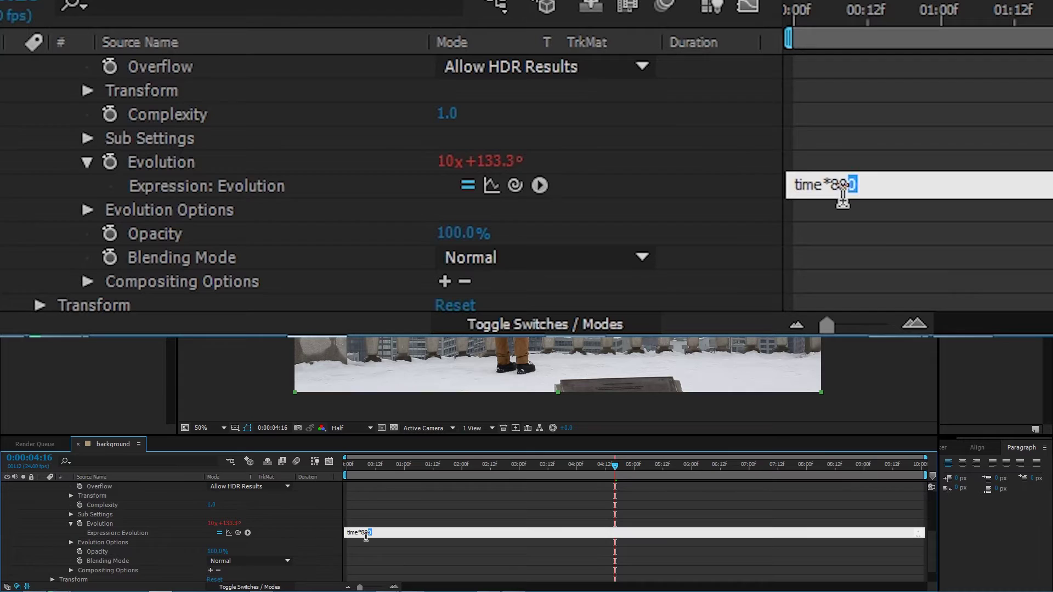
pyautogui.write('500')
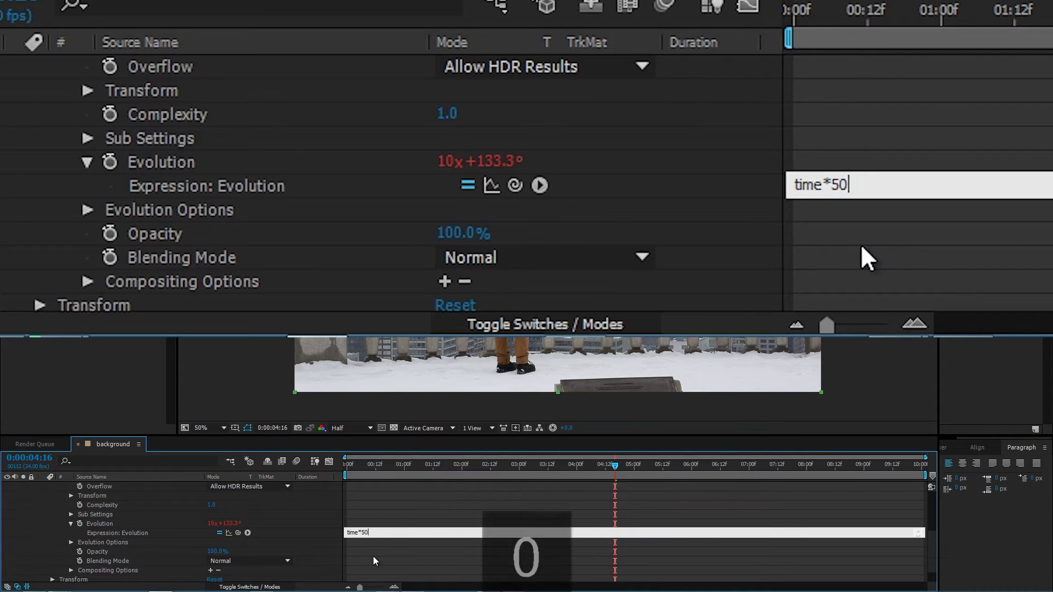
pyautogui.press('Return')
pyautogui.scroll(4, 340, 554)
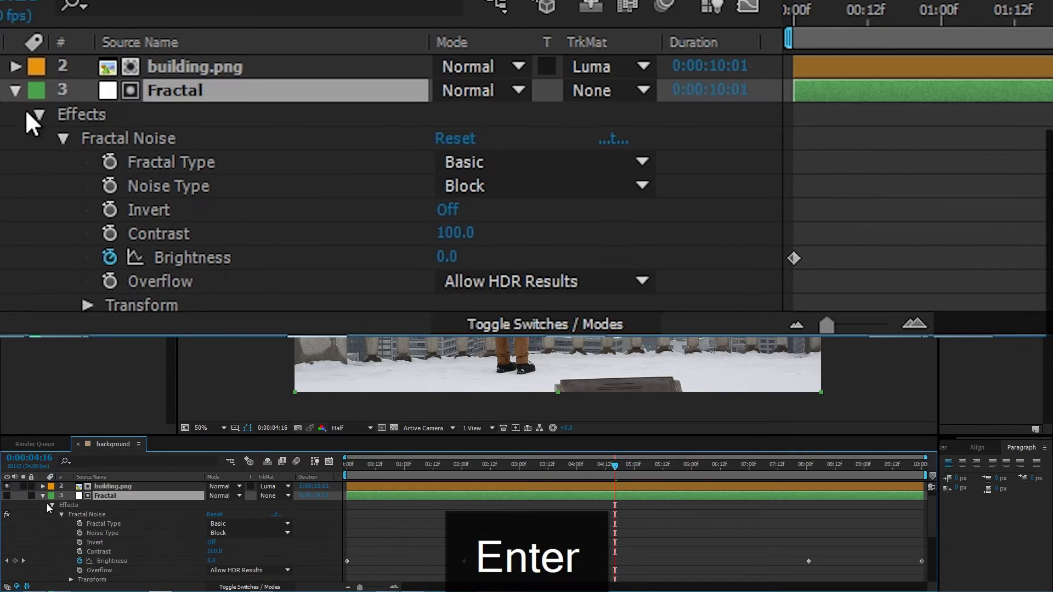
pyautogui.click(43, 496)
pyautogui.click(115, 515)
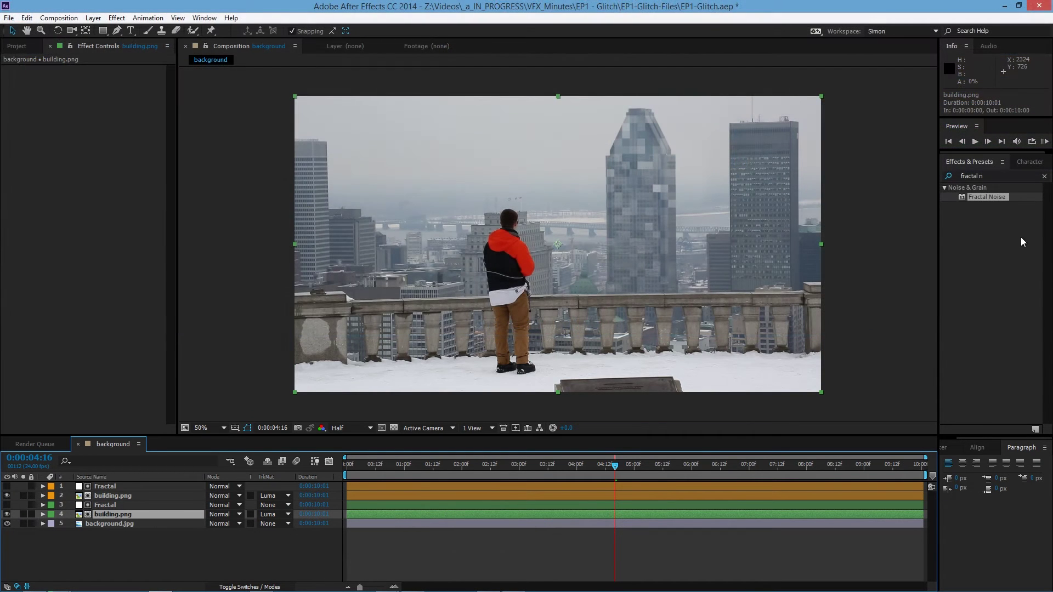
# - Apply the Glow effect to the duplicate building.png layer
pyautogui.hotkey('ctrl', '5')
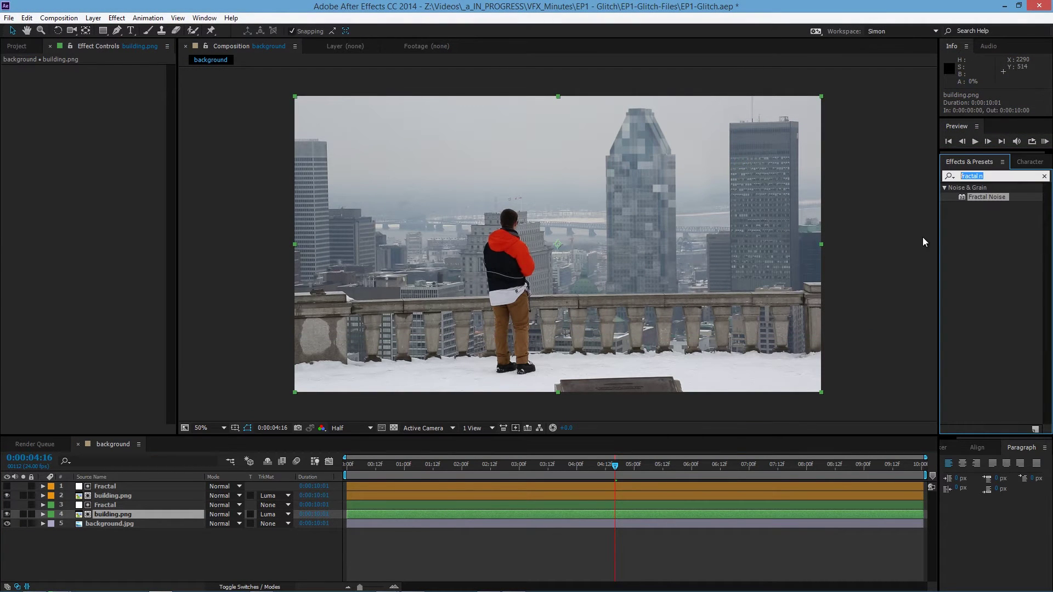
pyautogui.write('glow')
pyautogui.moveTo(975, 290); pyautogui.dragTo(797, 341)
pyautogui.moveTo(126, 521); pyautogui.dragTo(125, 517)
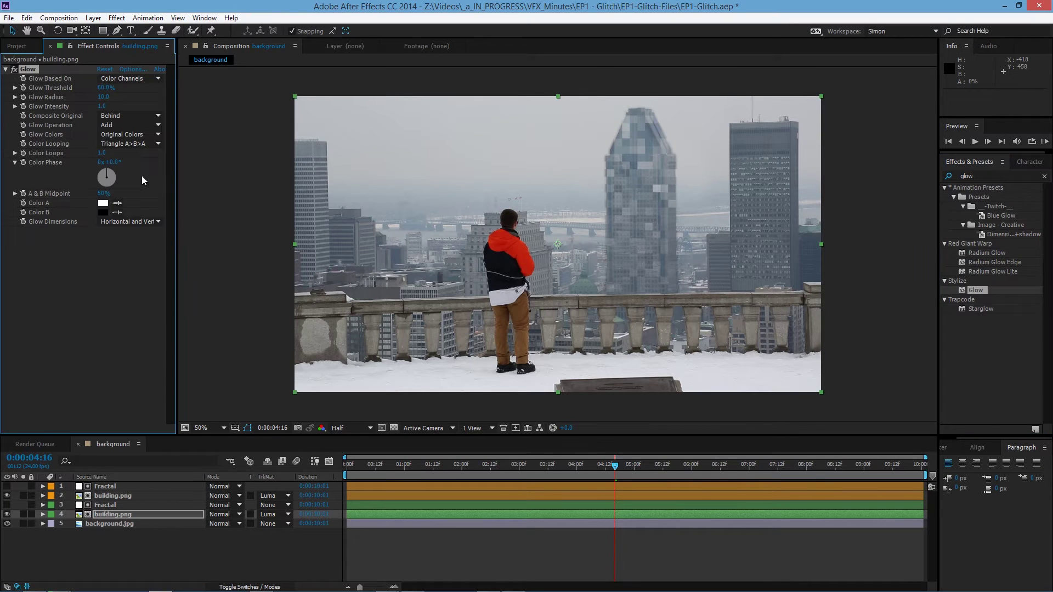
# - Set the Glow's Color A to bright blue and Color B to teal
pyautogui.click(103, 203)
pyautogui.click(545, 277)
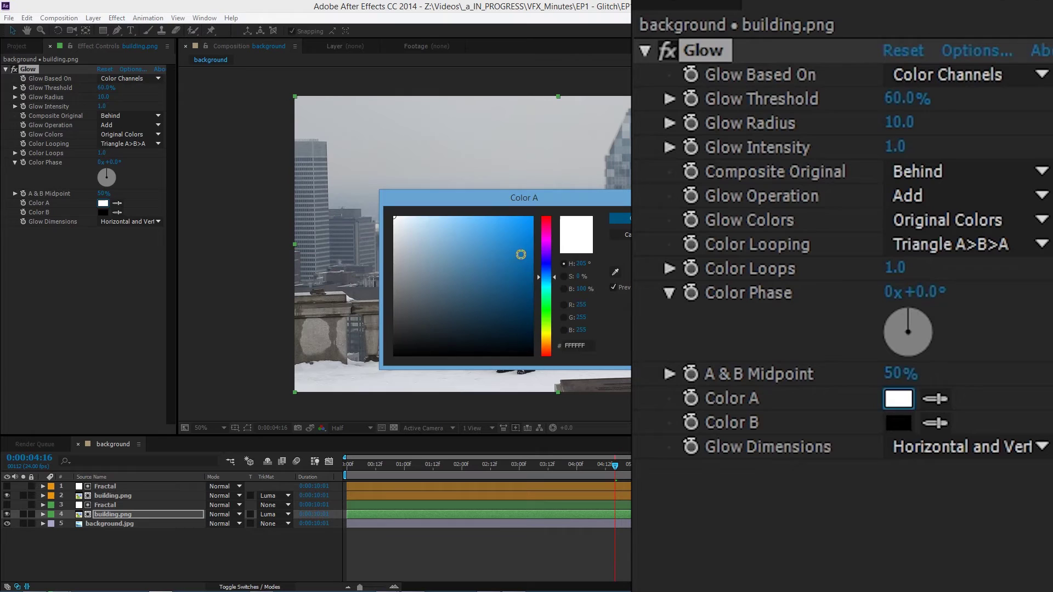
pyautogui.click(525, 233)
pyautogui.press('Return')
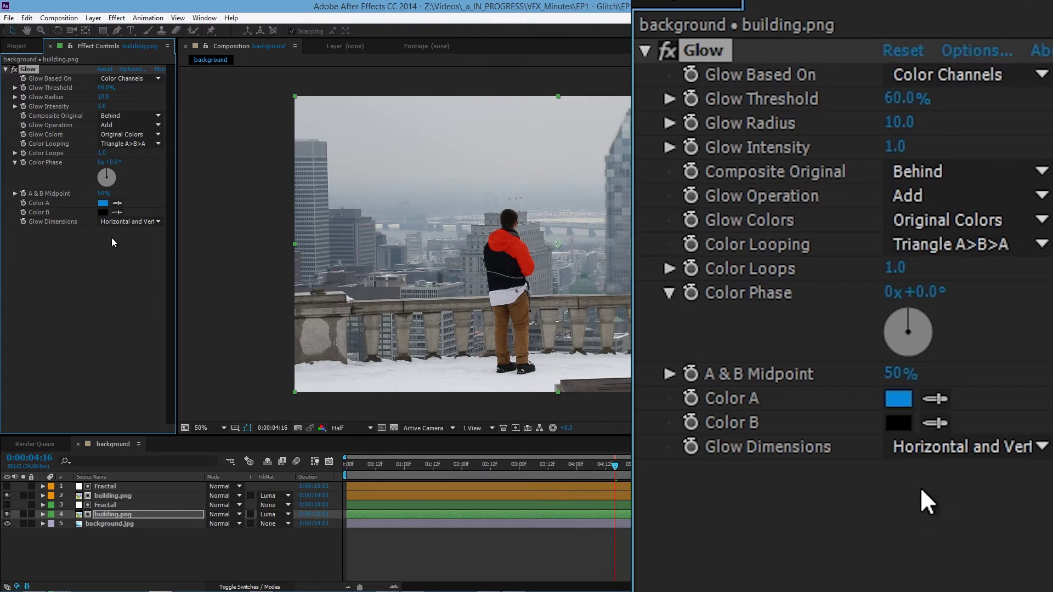
pyautogui.click(102, 212)
pyautogui.click(552, 293)
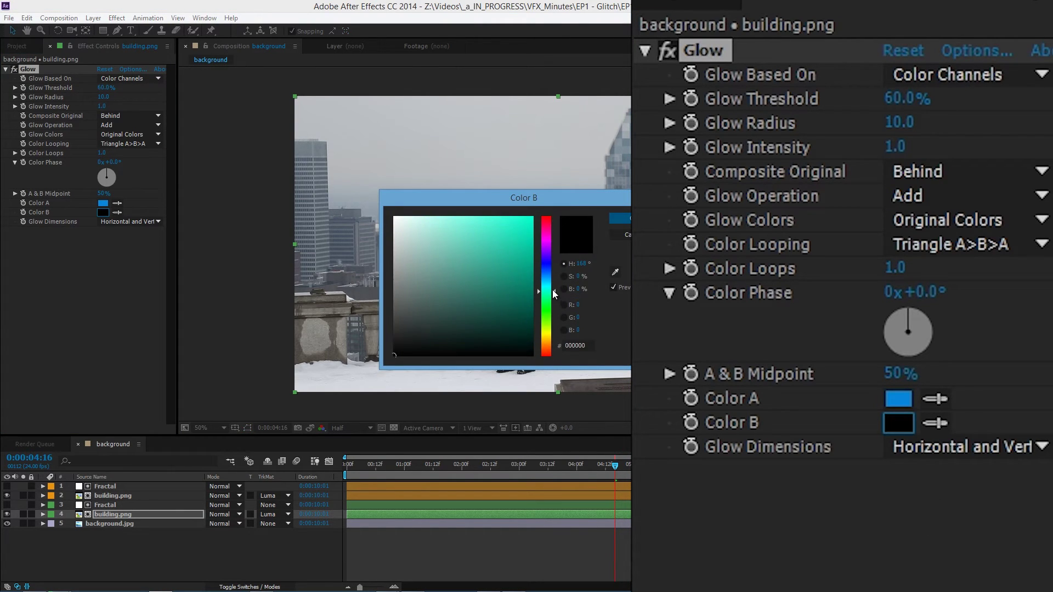
pyautogui.click(523, 239)
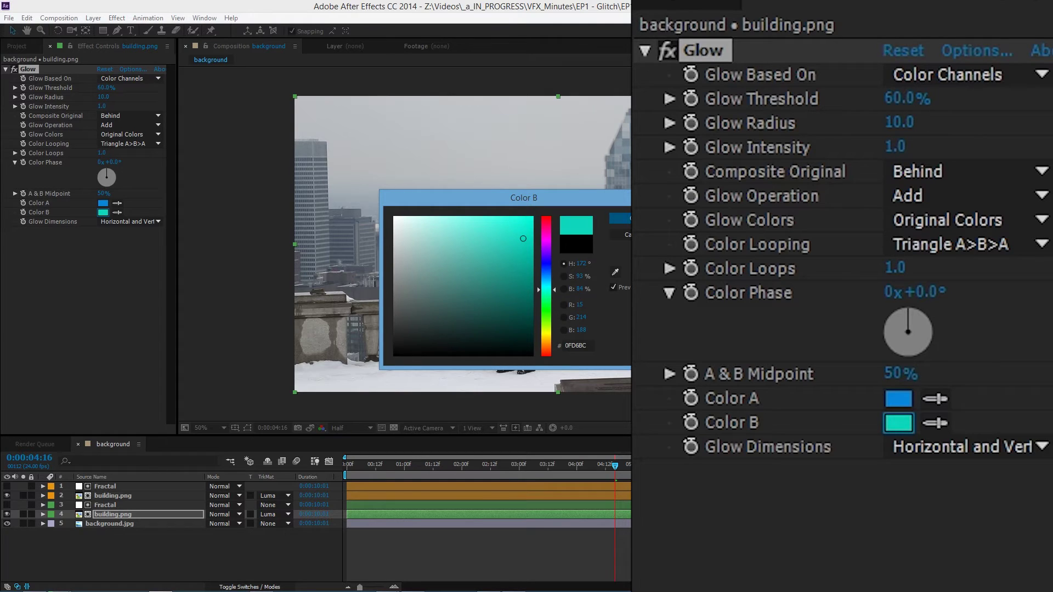
pyautogui.click(619, 218)
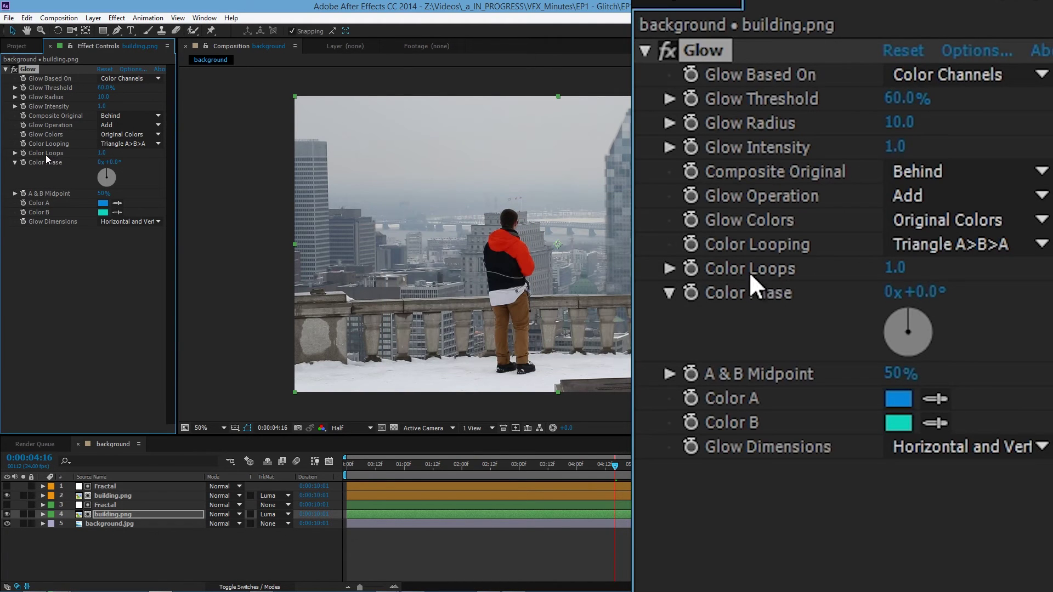
# - Set Glow Colors to A & B Colors and lower the Threshold to about 37%
pyautogui.click(122, 136)
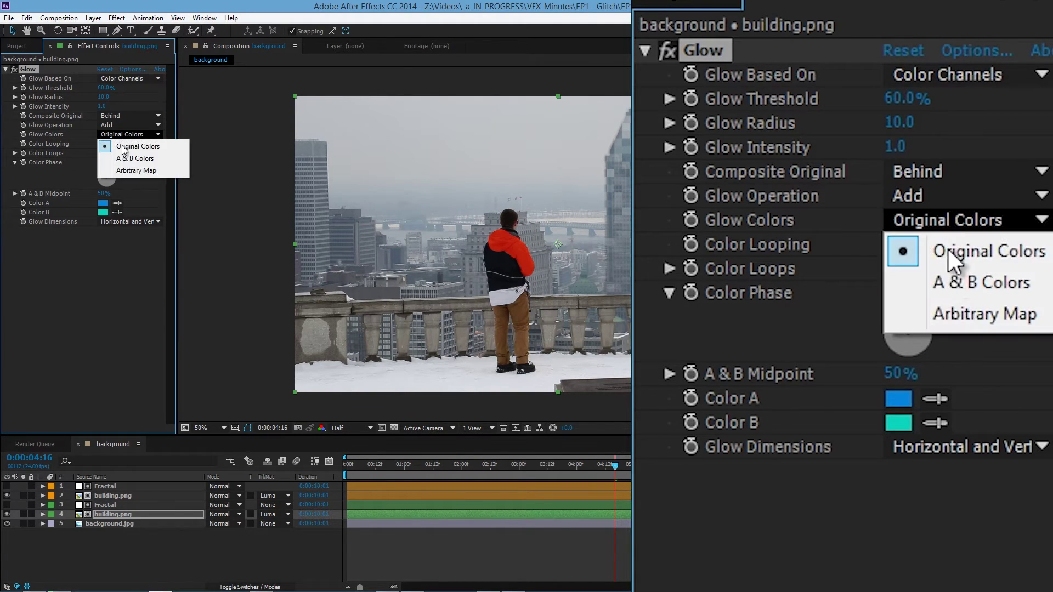
pyautogui.click(129, 159)
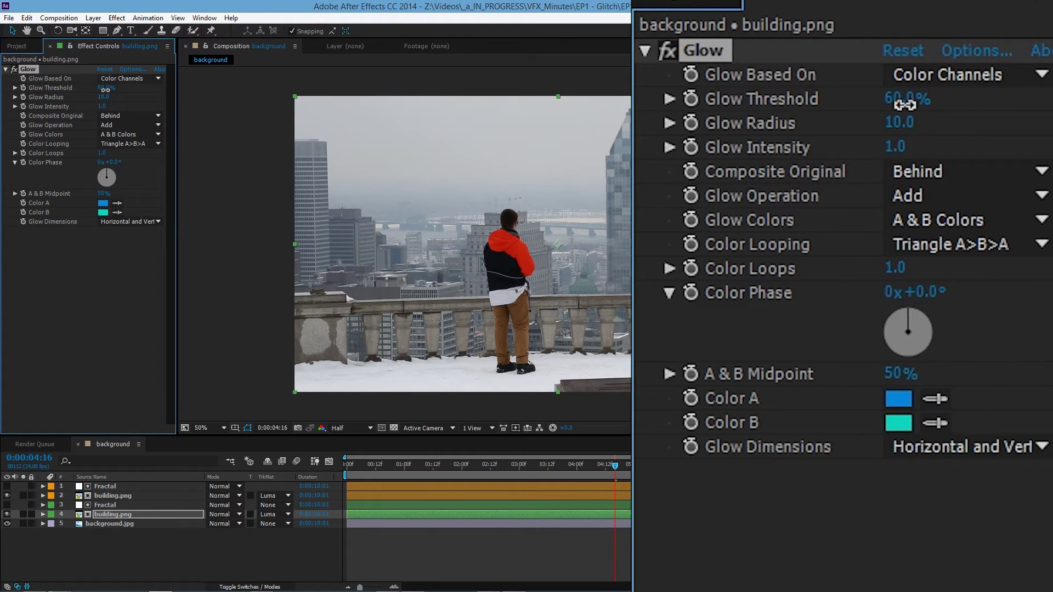
pyautogui.moveTo(86, 96); pyautogui.dragTo(79, 100)
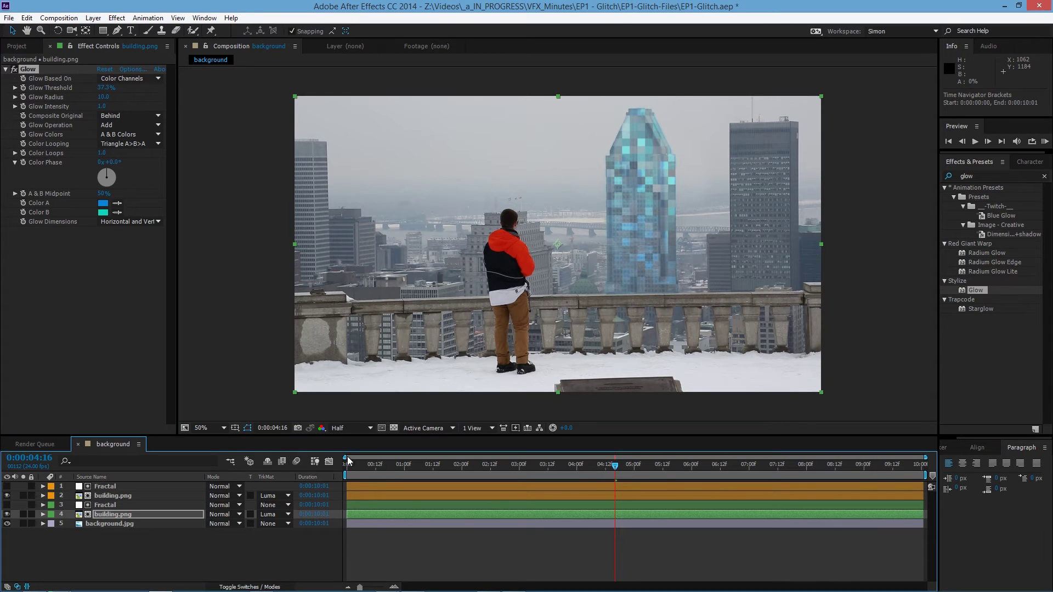
pyautogui.moveTo(352, 469); pyautogui.dragTo(342, 472)
pyautogui.click(1044, 141)
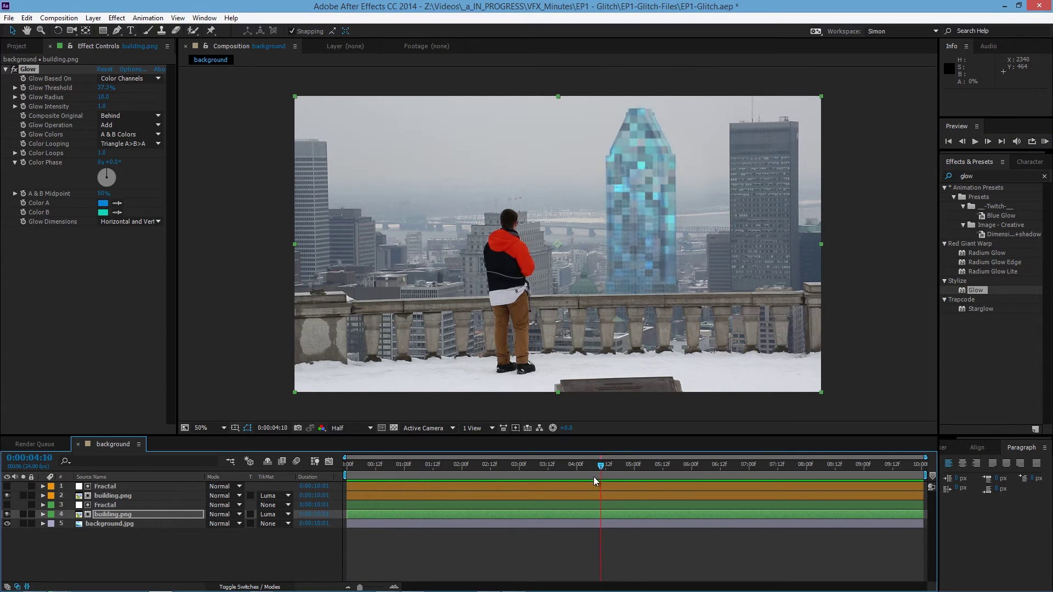
pyautogui.click(488, 501)
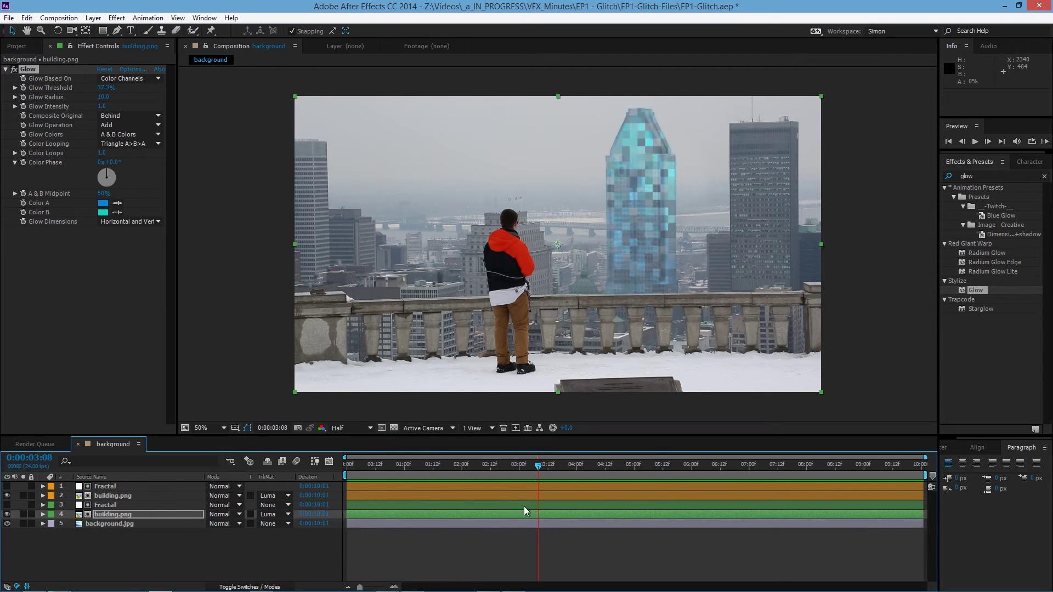
pyautogui.moveTo(525, 476); pyautogui.dragTo(605, 510)
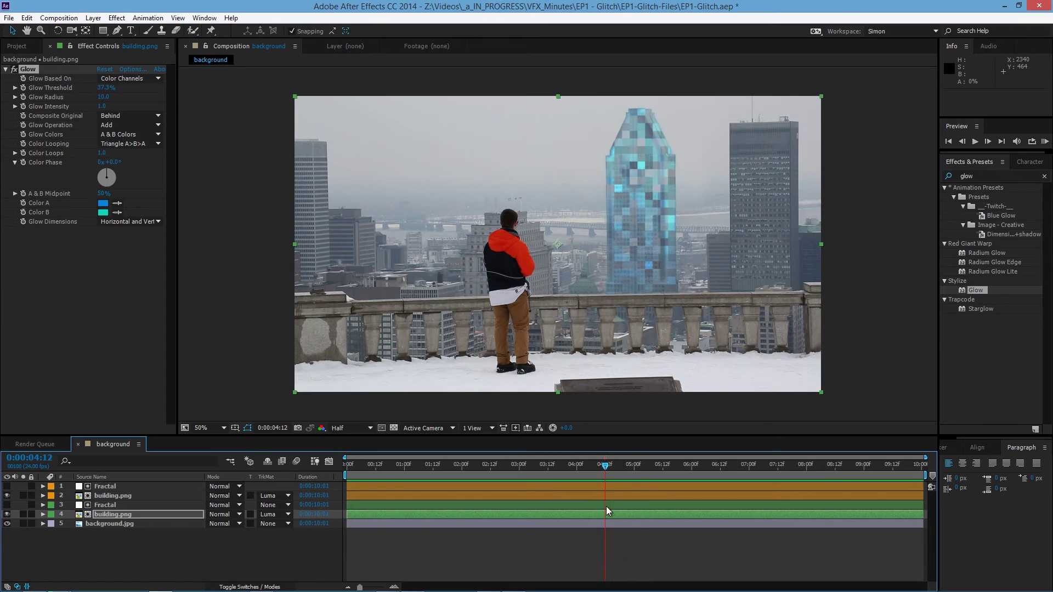
pyautogui.click(268, 554)
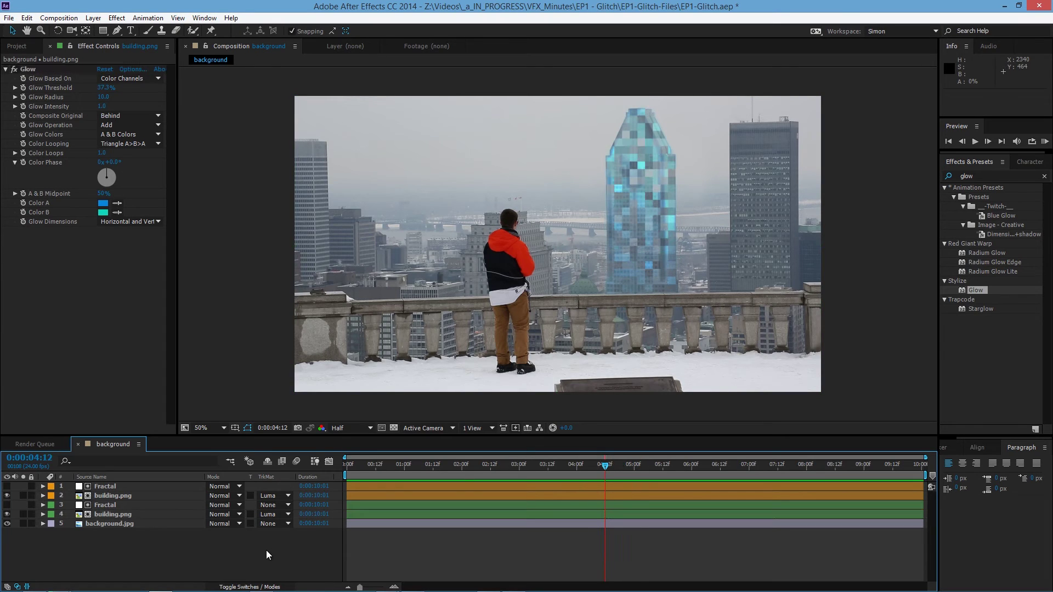
pyautogui.click(103, 514)
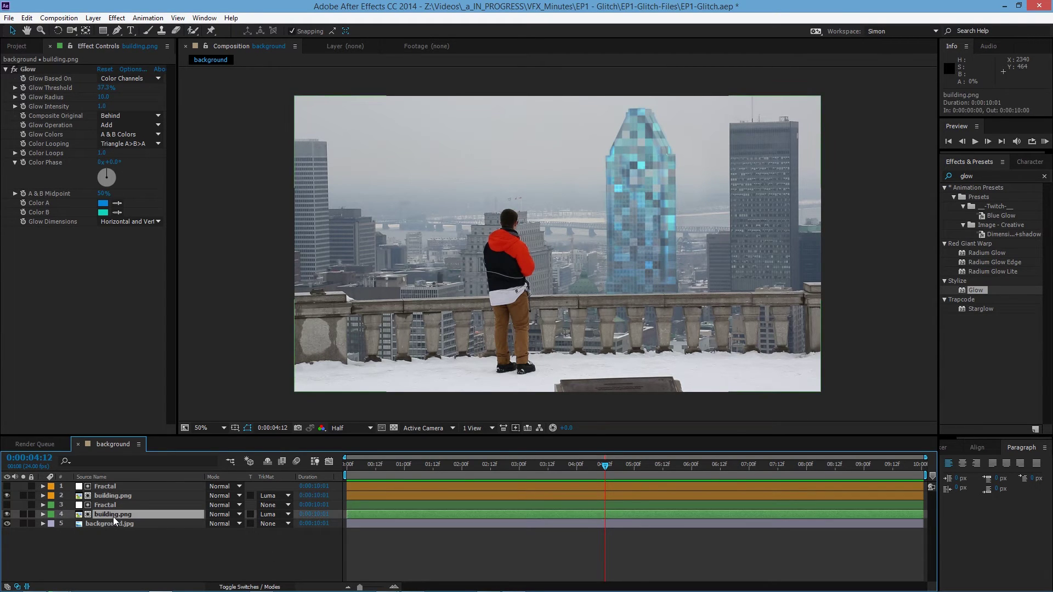
# - Pre-compose the two Fractal and two building.png layers into Pre-comp 1
pyautogui.keyDown('shift'); pyautogui.click(117, 488); pyautogui.keyUp('shift')
pyautogui.rightClick(154, 500)
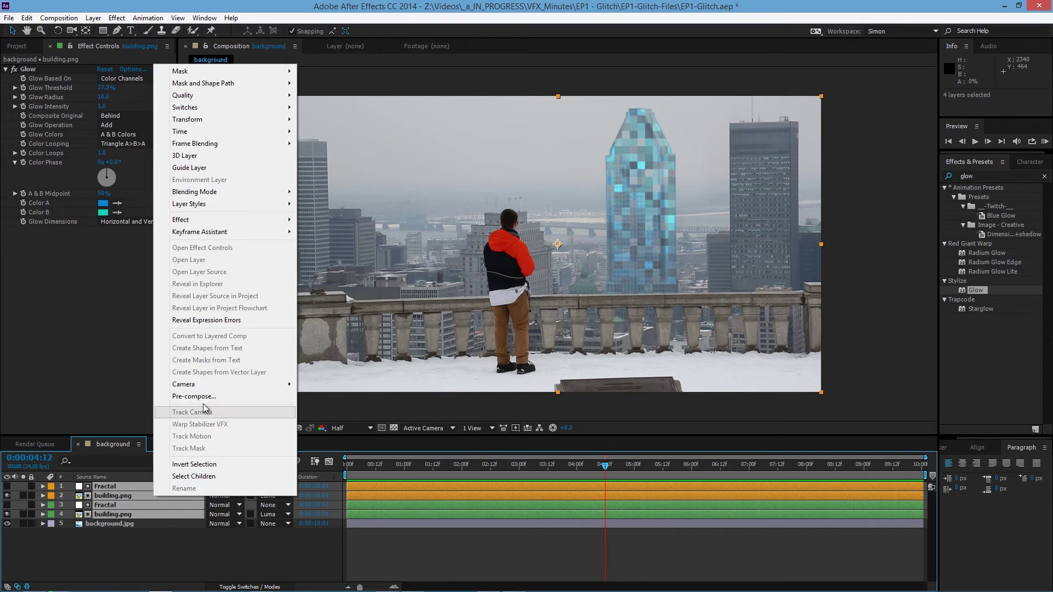
pyautogui.click(273, 408)
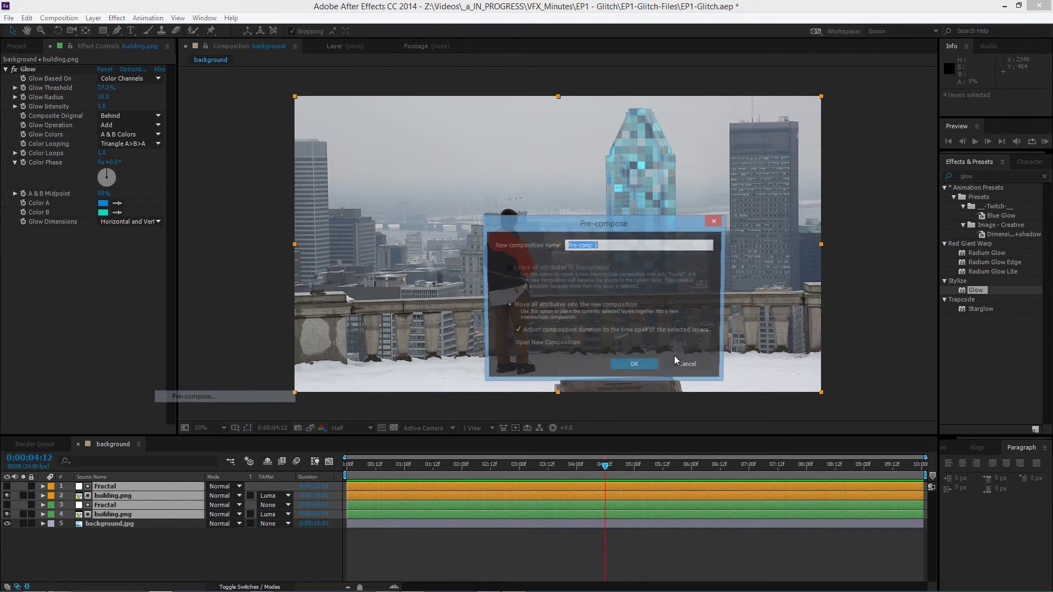
pyautogui.click(634, 367)
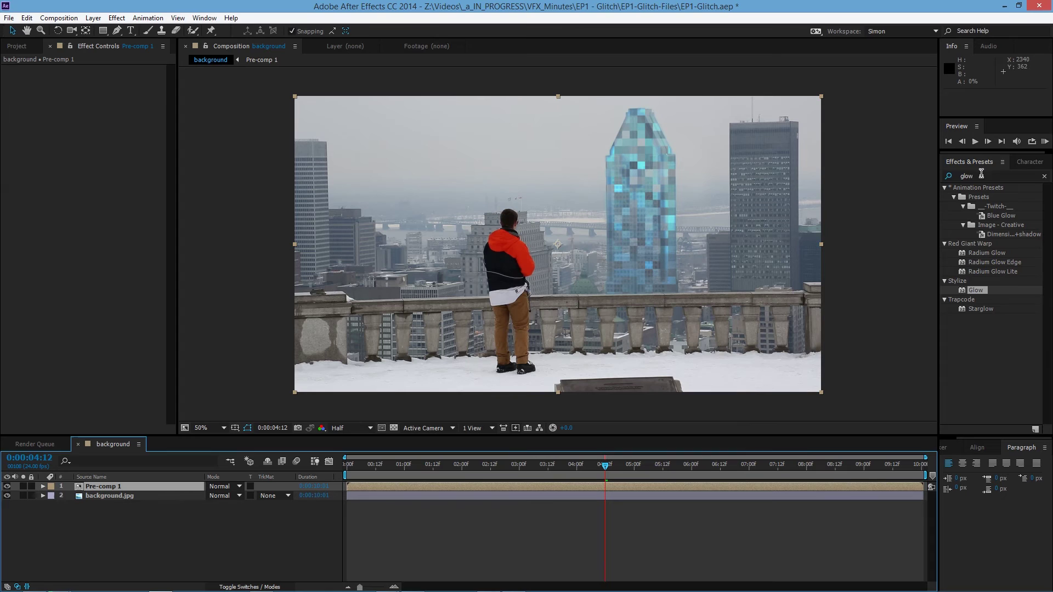
# - Search Effects & Presets for 'twitch' and select Video Copilot's Twitch effect
pyautogui.click(981, 174)
pyautogui.write('twitch')
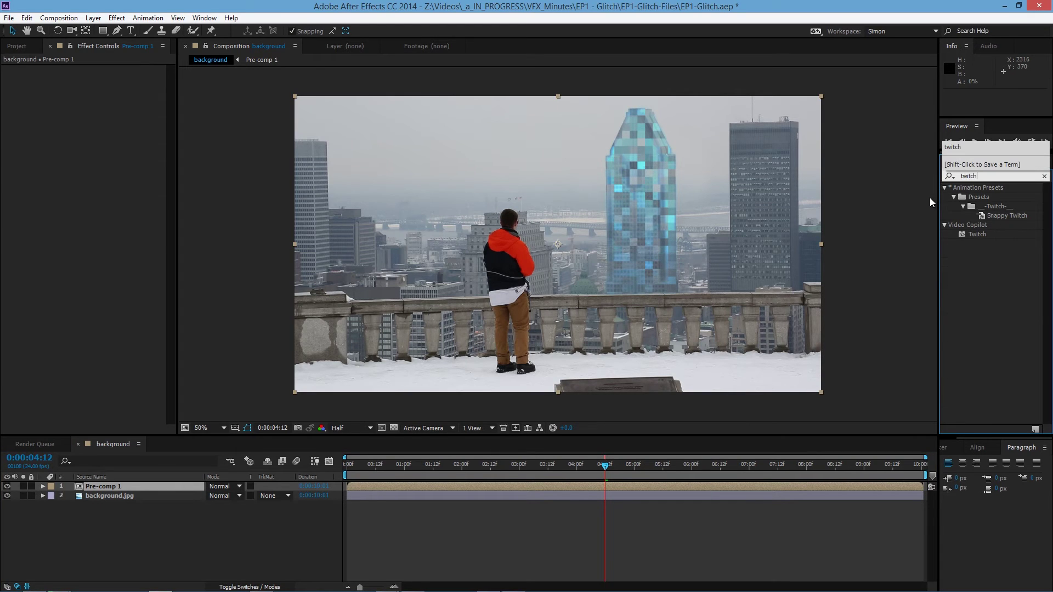
pyautogui.click(977, 235)
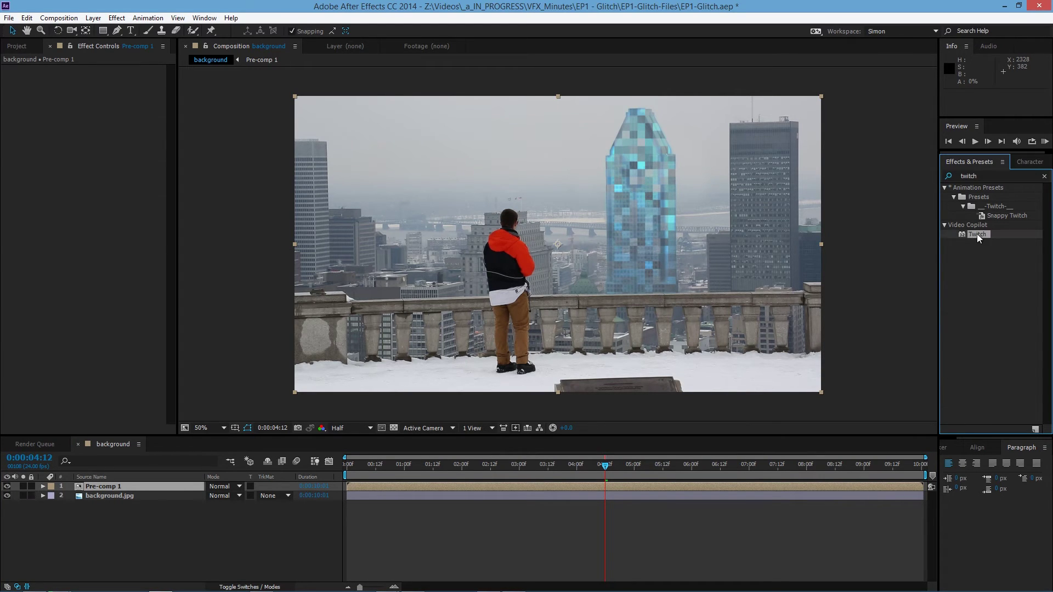
# - Apply Twitch to Pre-comp 1 and enable only its Slide glitch
pyautogui.moveTo(920, 314); pyautogui.dragTo(107, 487)
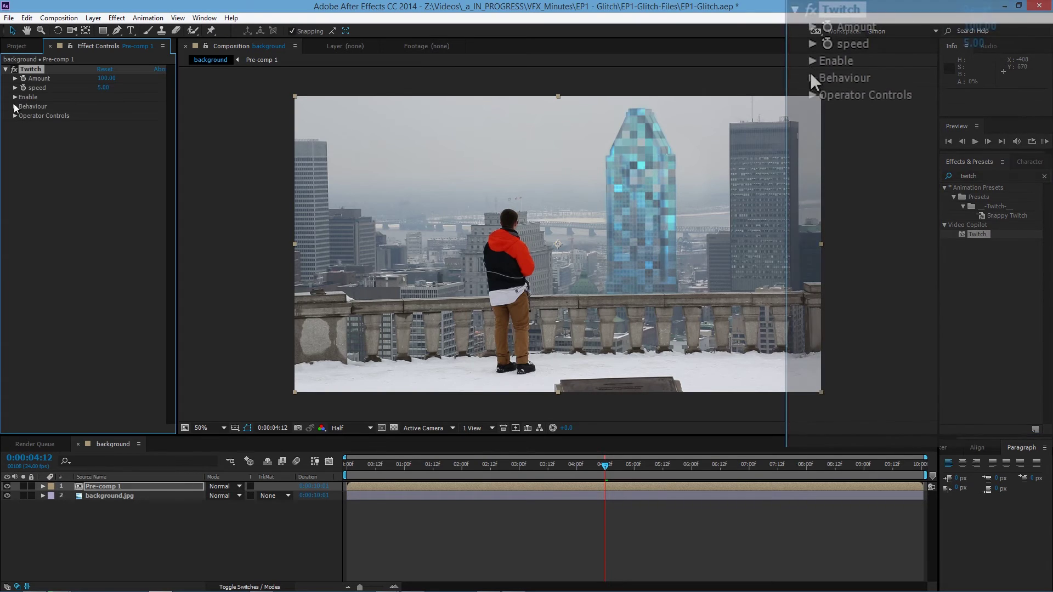
pyautogui.click(15, 97)
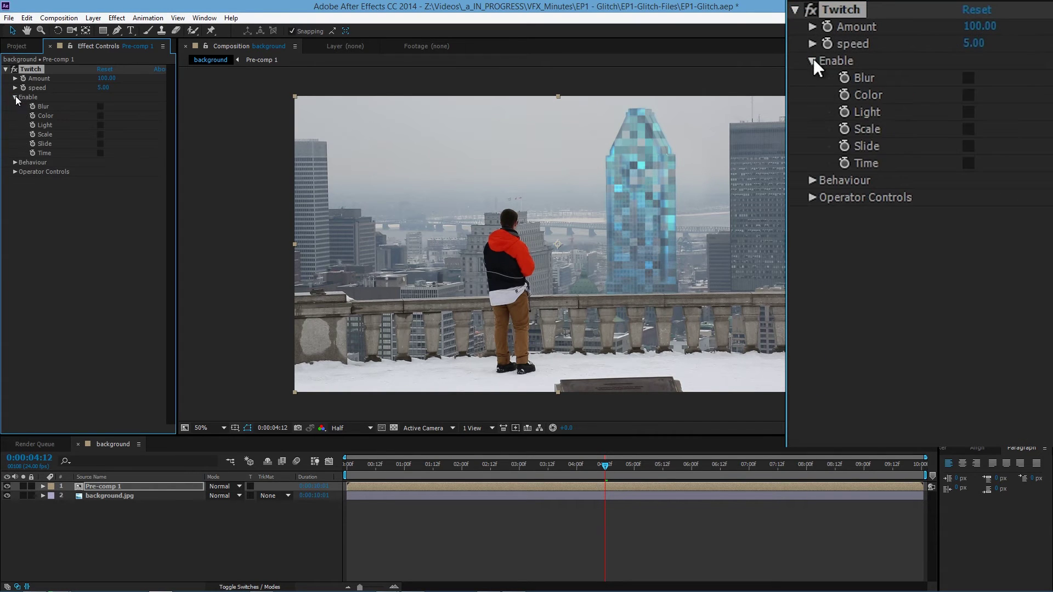
pyautogui.click(101, 143)
# - In Twitch's Slide operator controls, set RGB Split to 100 and Slide Amount to 2
pyautogui.click(16, 172)
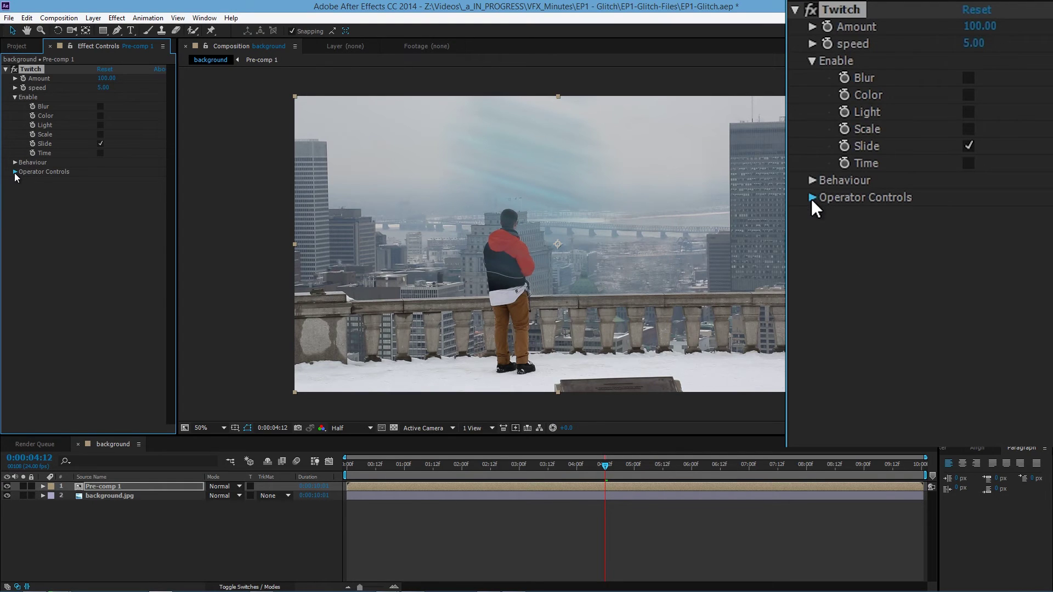
pyautogui.click(24, 218)
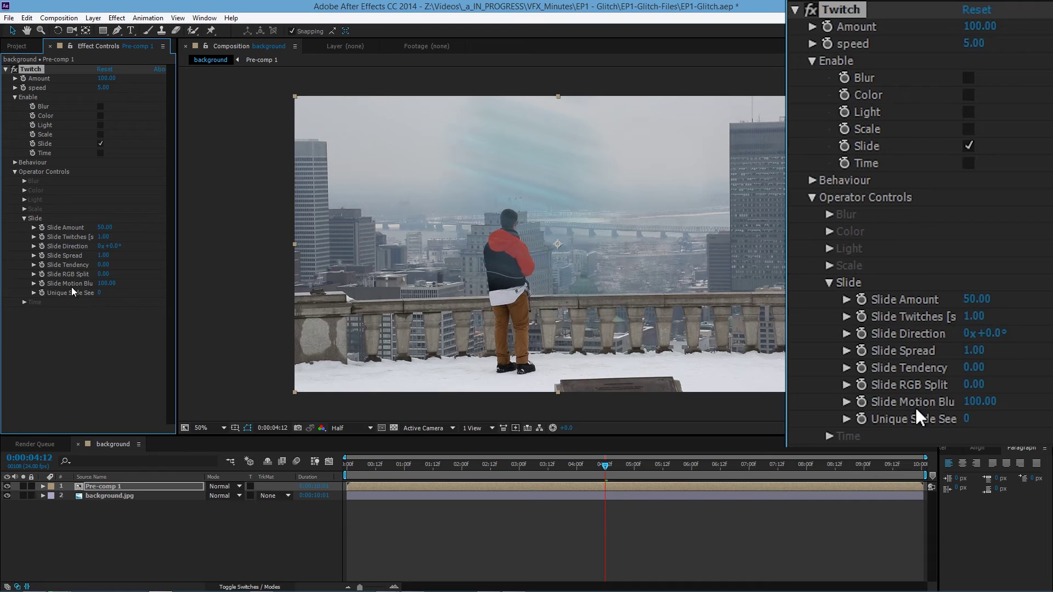
pyautogui.moveTo(100, 275); pyautogui.dragTo(383, 300)
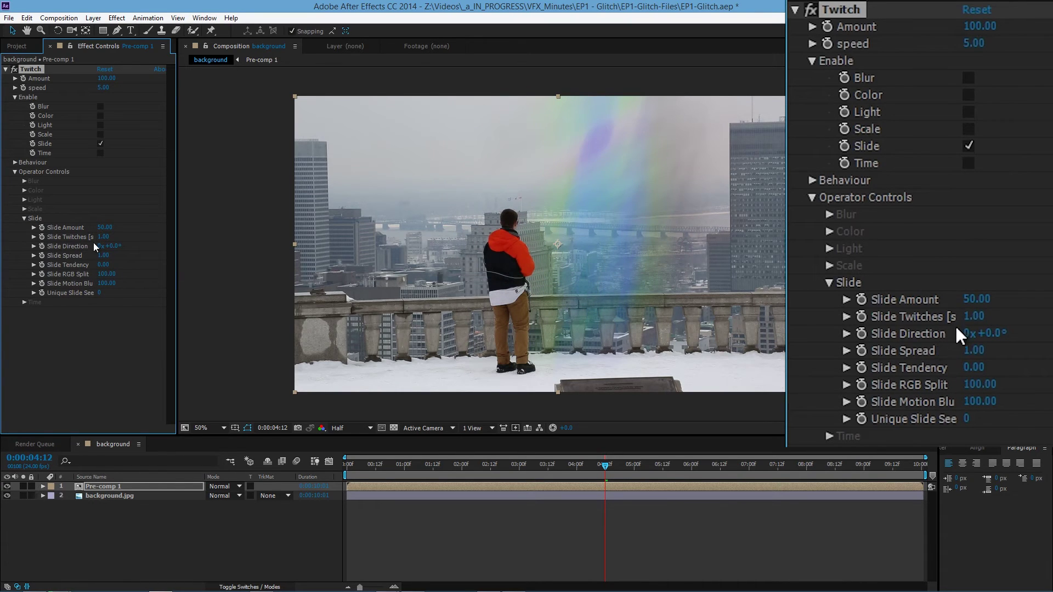
pyautogui.moveTo(96, 234); pyautogui.dragTo(81, 238)
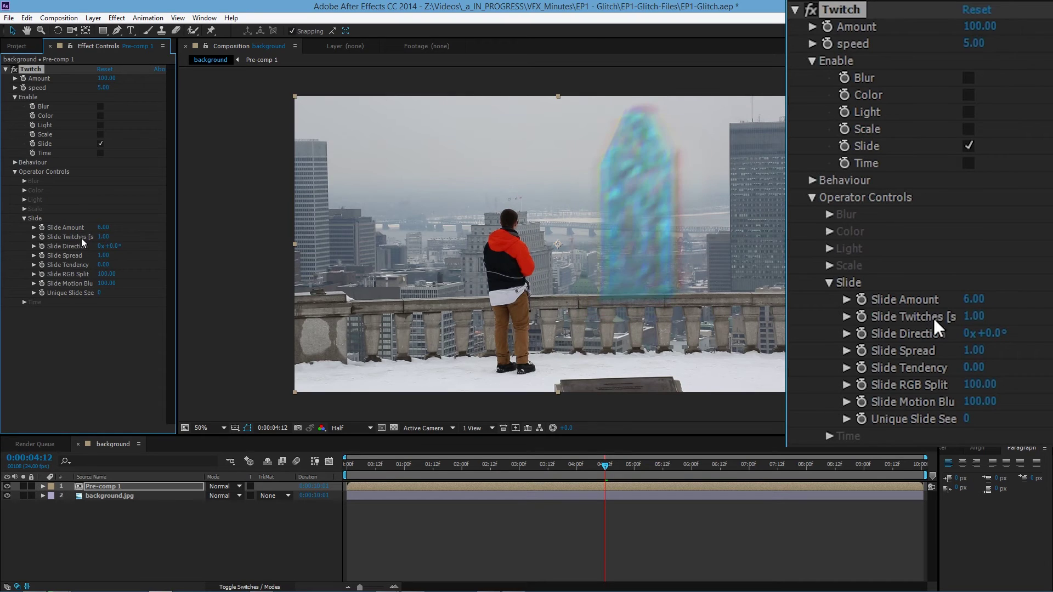
pyautogui.write('2')
pyautogui.press('Return')
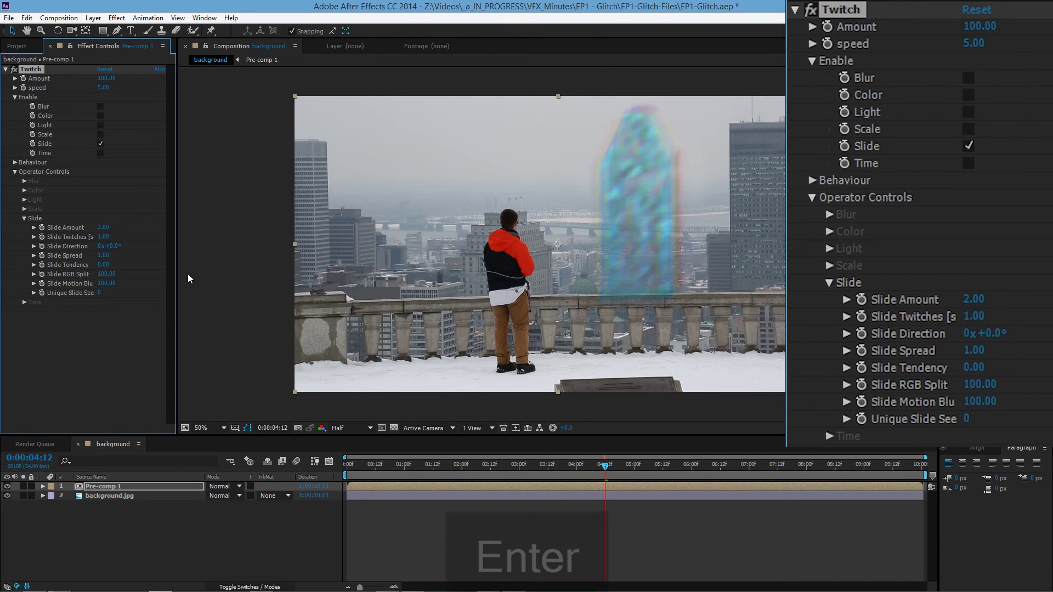
# - Keyframe Slide Amount at 0 at 0:00:02:00, then 1 one frame later
pyautogui.moveTo(612, 464); pyautogui.dragTo(460, 507)
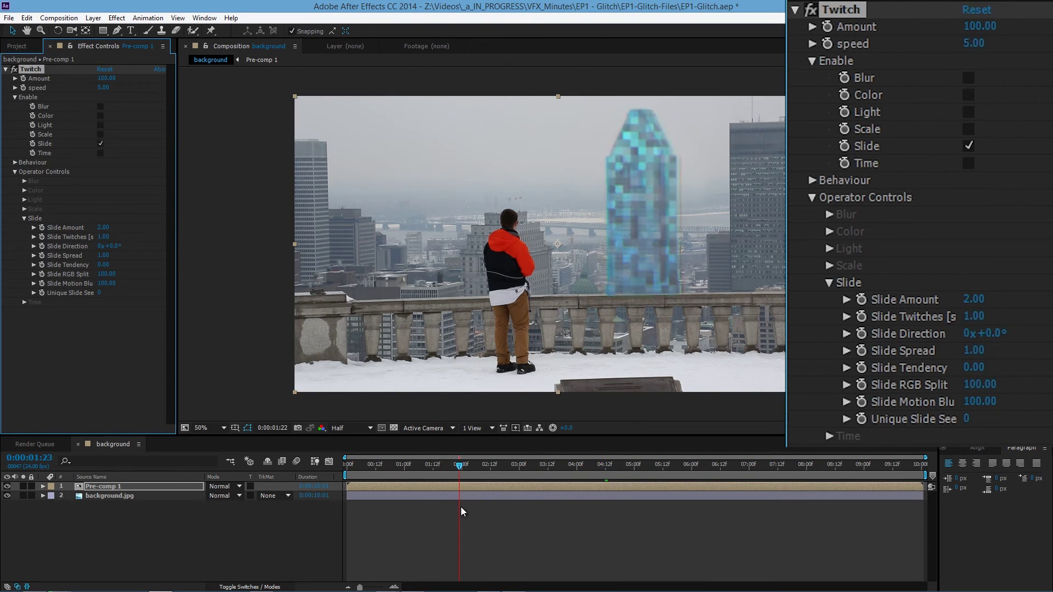
pyautogui.click(3, 455)
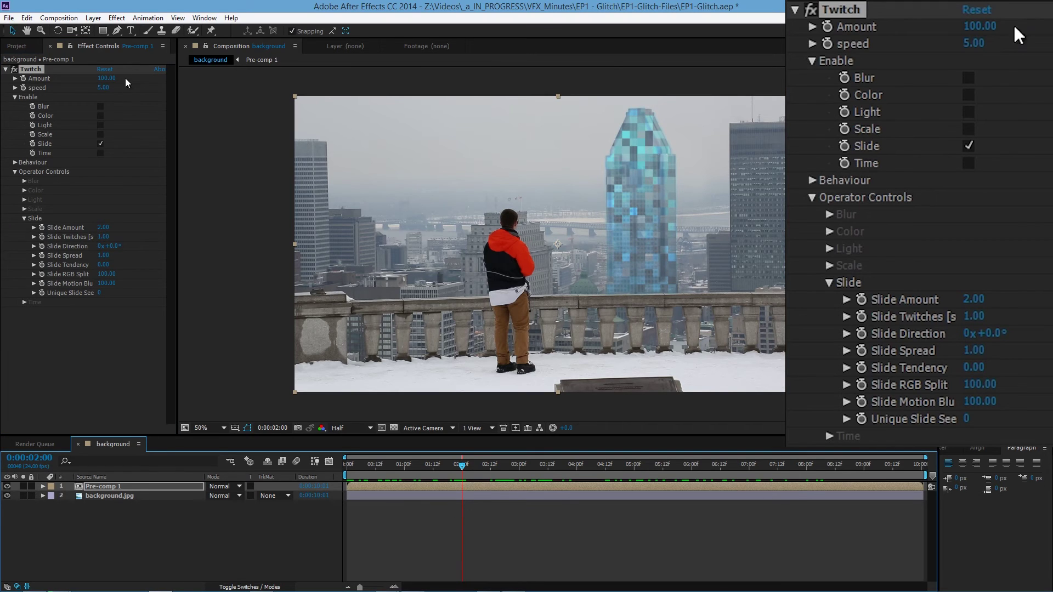
pyautogui.click(41, 229)
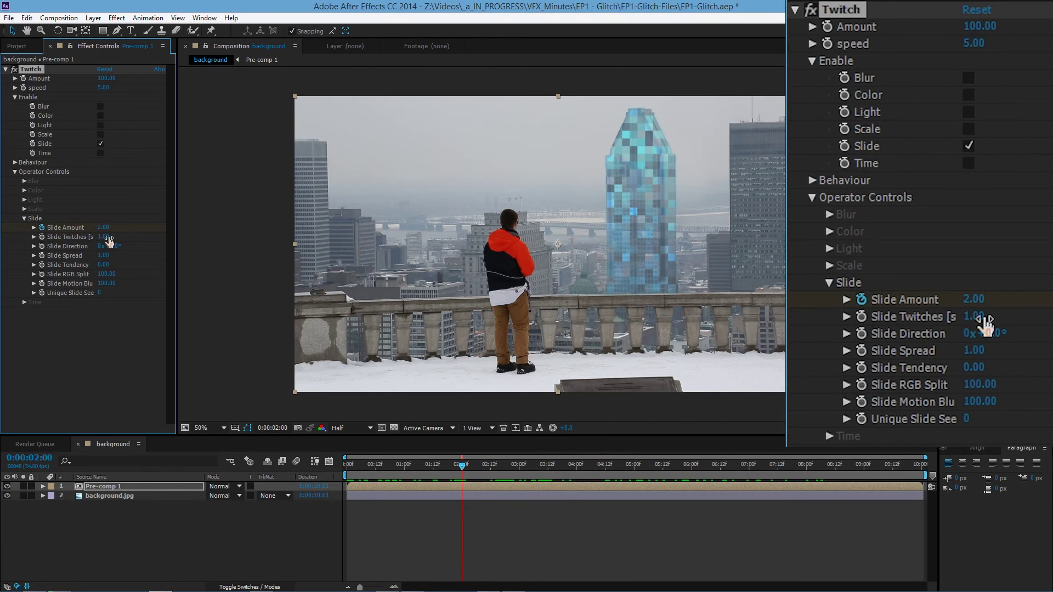
pyautogui.write('0')
pyautogui.press('Return')
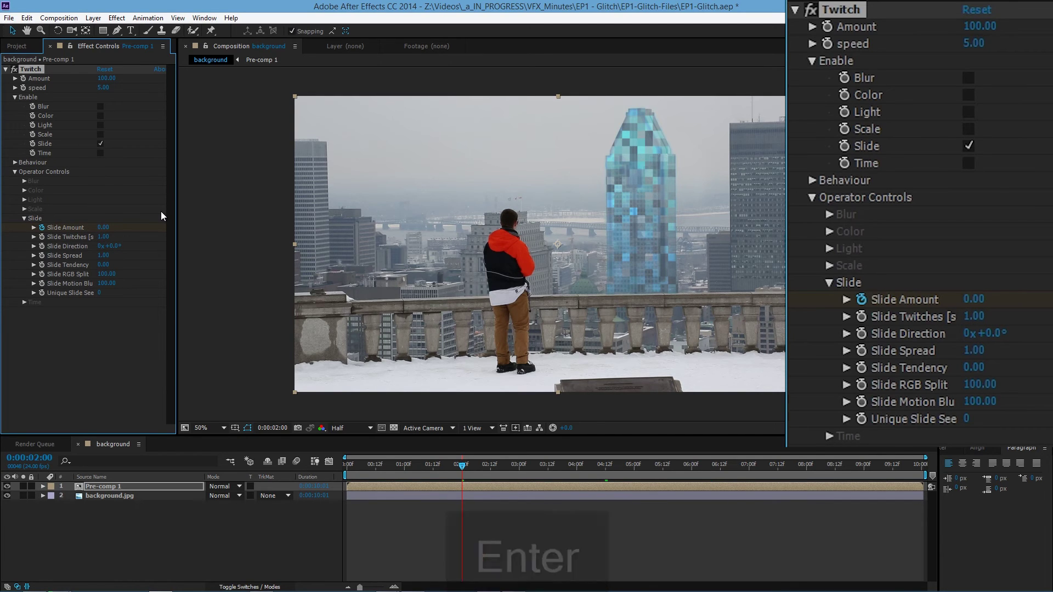
pyautogui.press('pagedown')
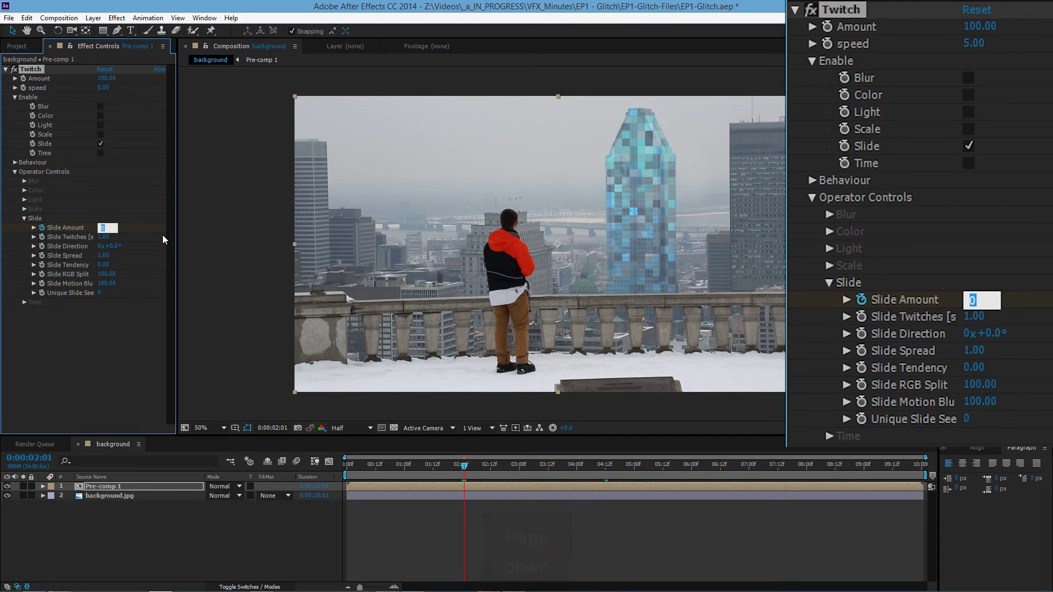
pyautogui.write('1')
pyautogui.press('Return')
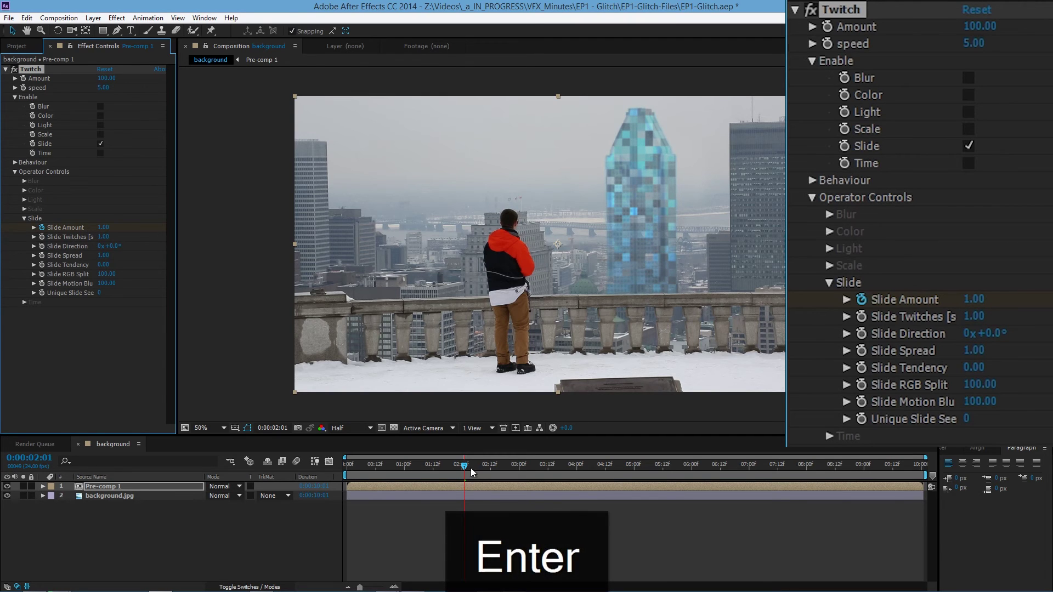
# - Add a Slide Amount keyframe holding 1 at 8 seconds, then set 25 at 0:00:09:22
pyautogui.moveTo(470, 468); pyautogui.dragTo(807, 478)
pyautogui.click(43, 486)
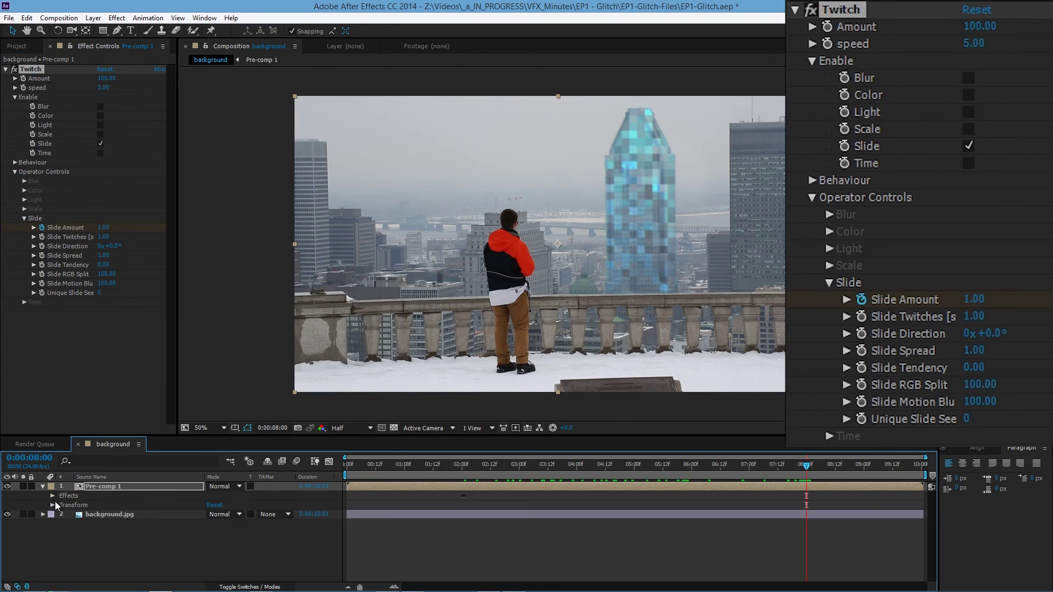
pyautogui.click(168, 484)
pyautogui.press('u')
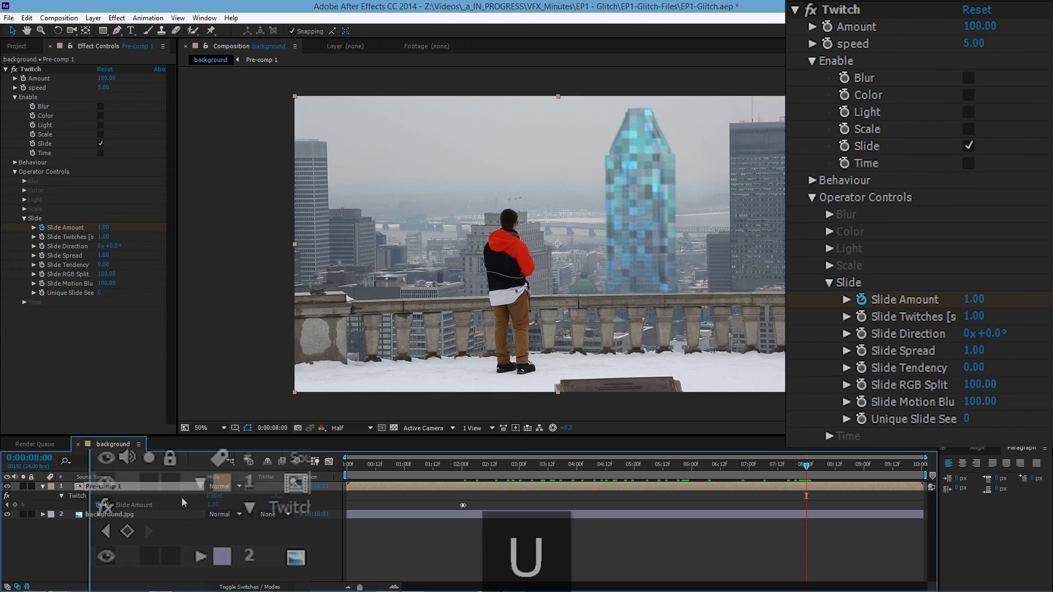
pyautogui.click(15, 504)
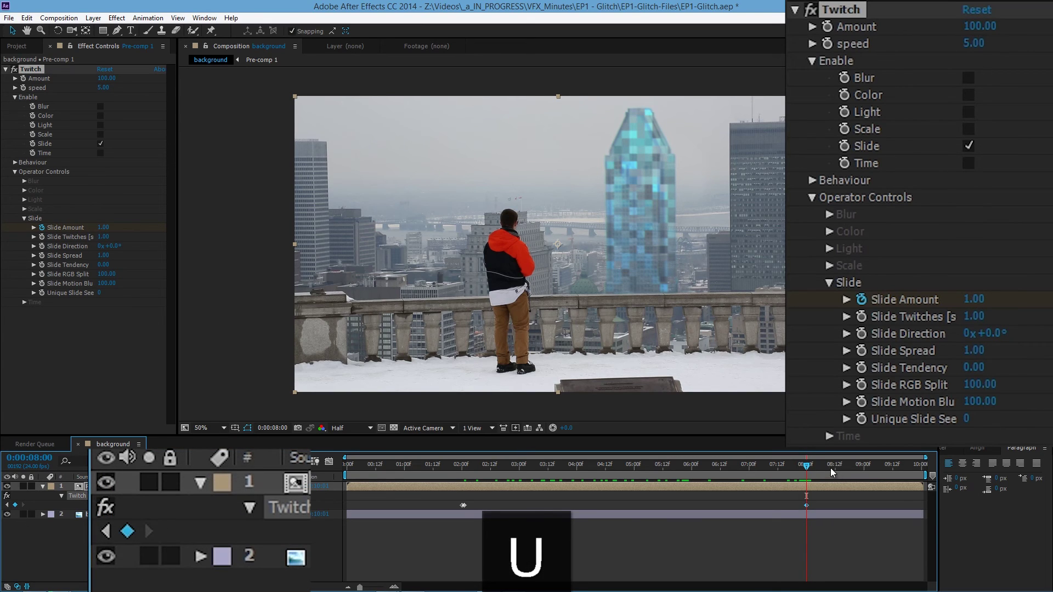
pyautogui.press('space')
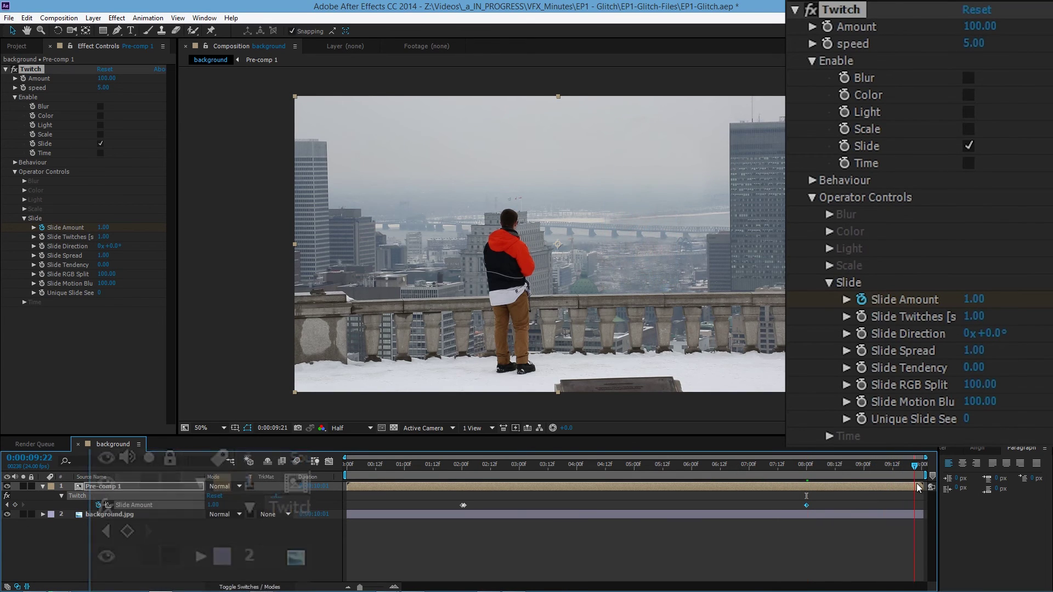
pyautogui.click(104, 228)
pyautogui.write('25')
pyautogui.press('Return')
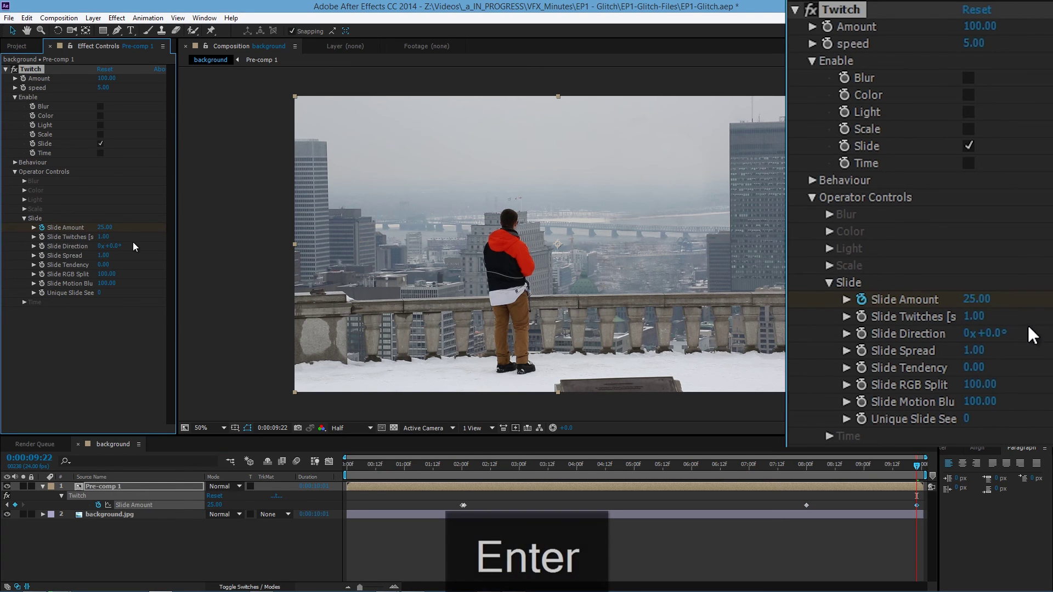
# - Play back the composition to watch the Slide glitch intensify on the tower
pyautogui.press('space')
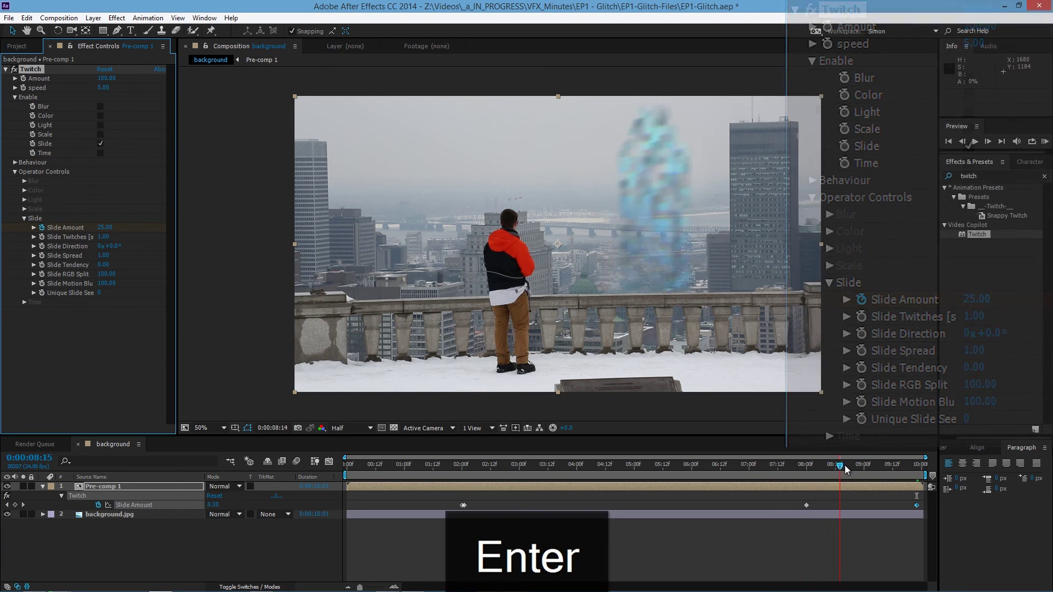